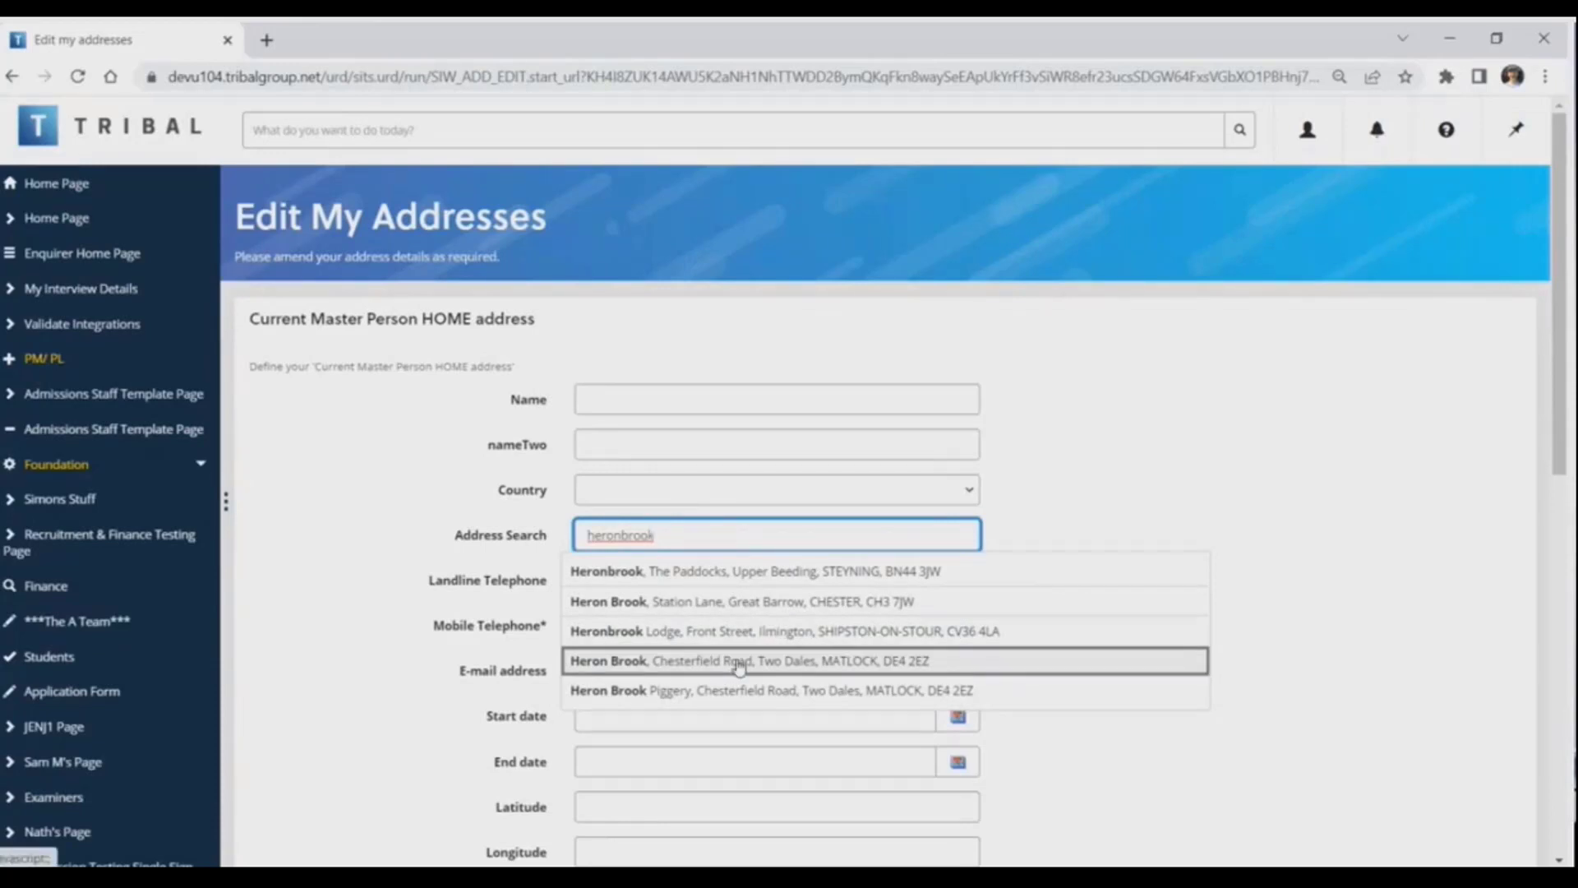
Fill the home address from the fourth address search suggestion and enter a ten-digit landline telephone number with the +44 code
left_click(739, 663)
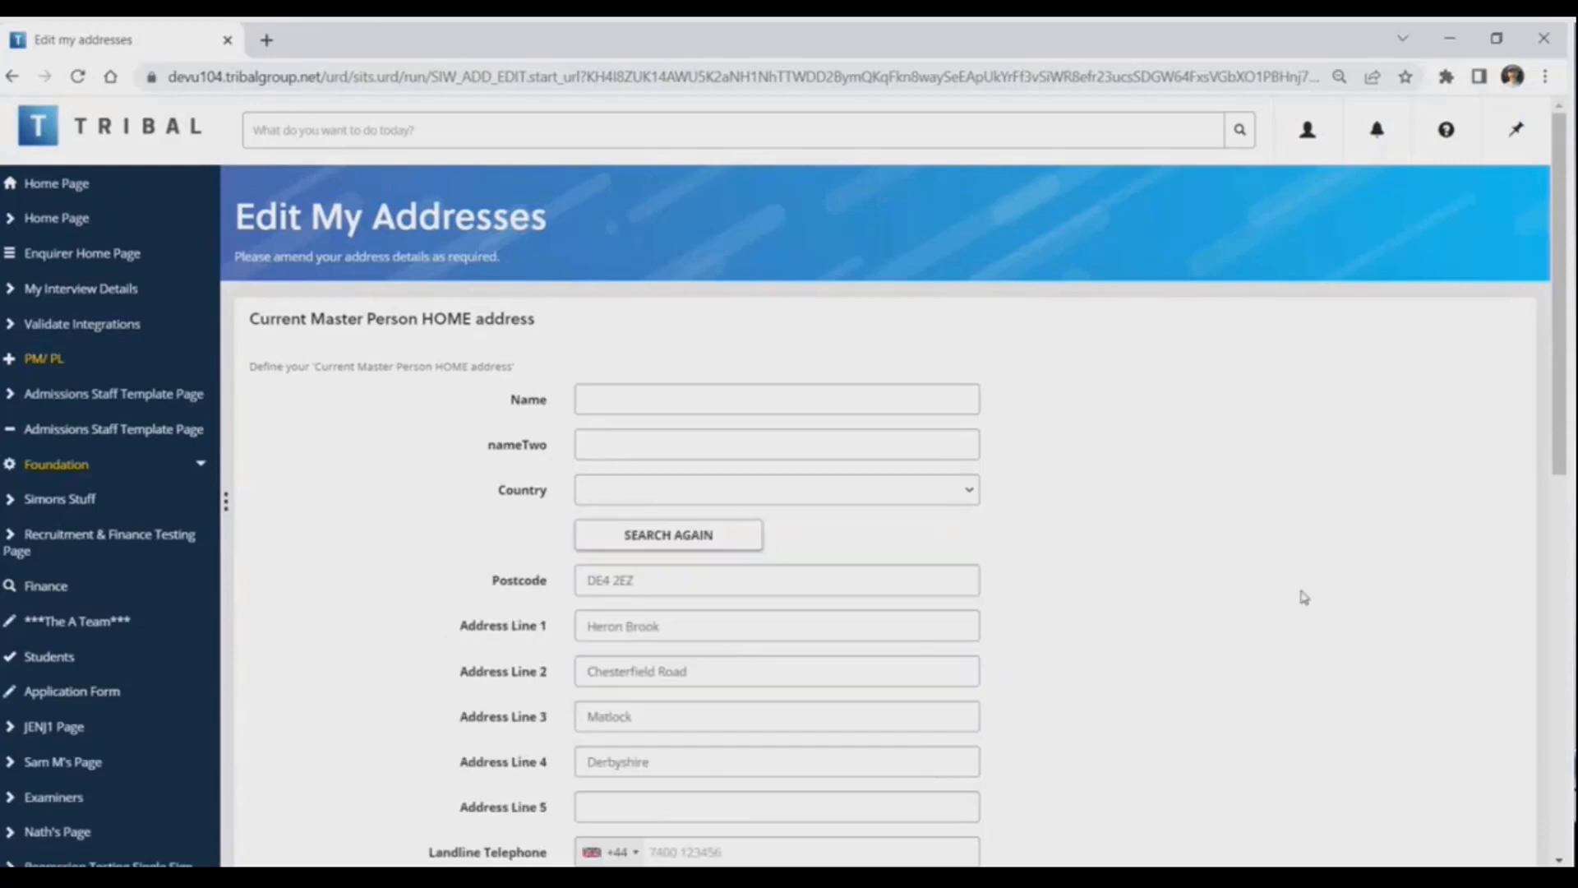
scroll(1260, 575, "down", 3)
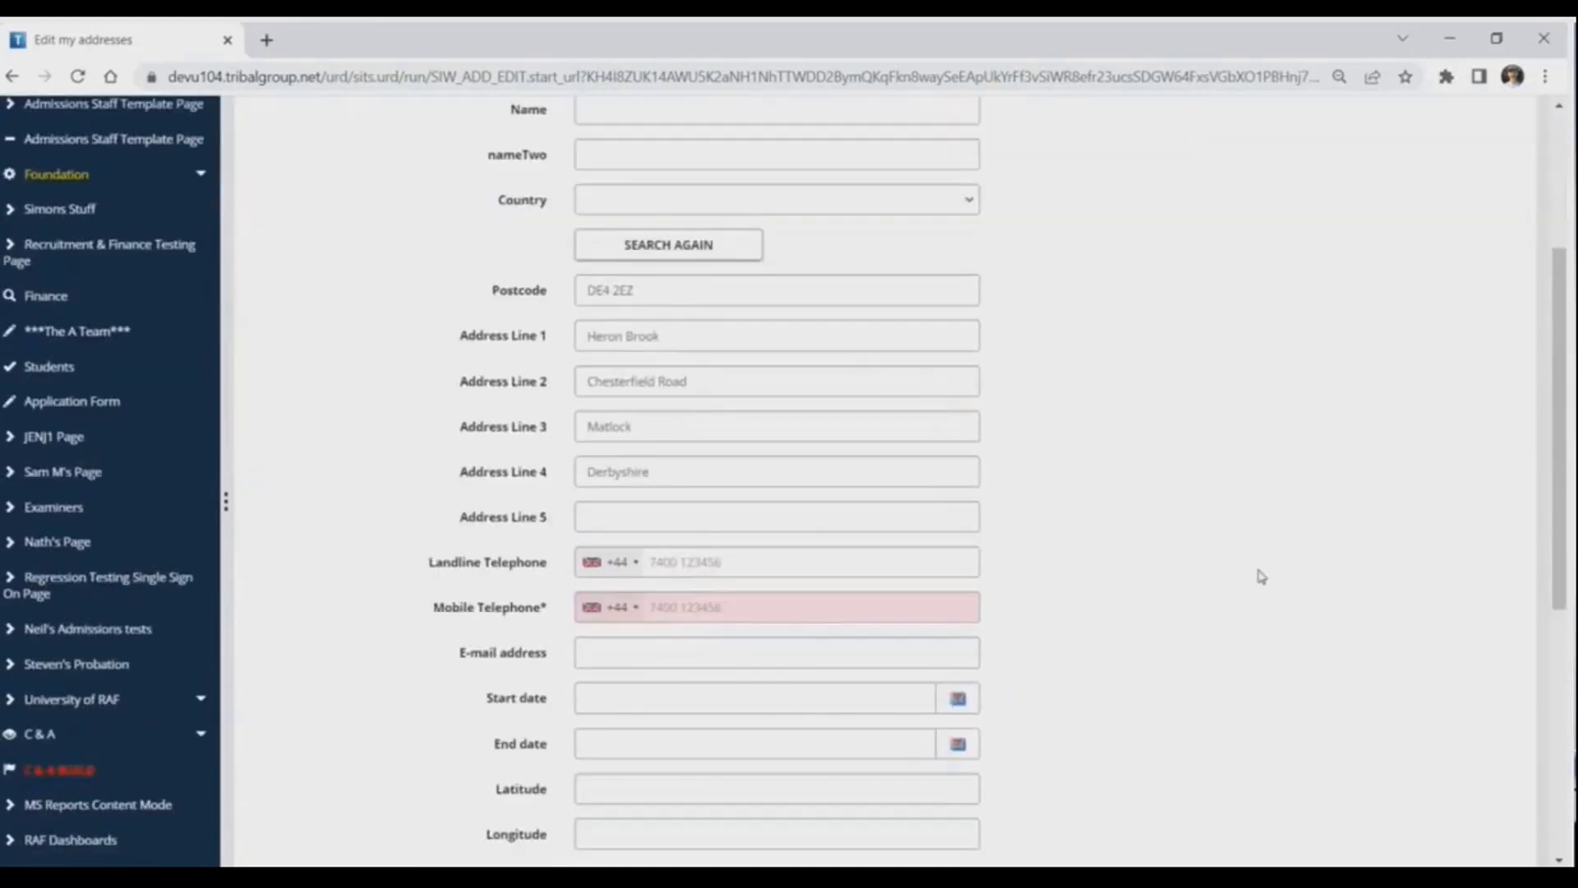
left_click(705, 567)
type("177777777")
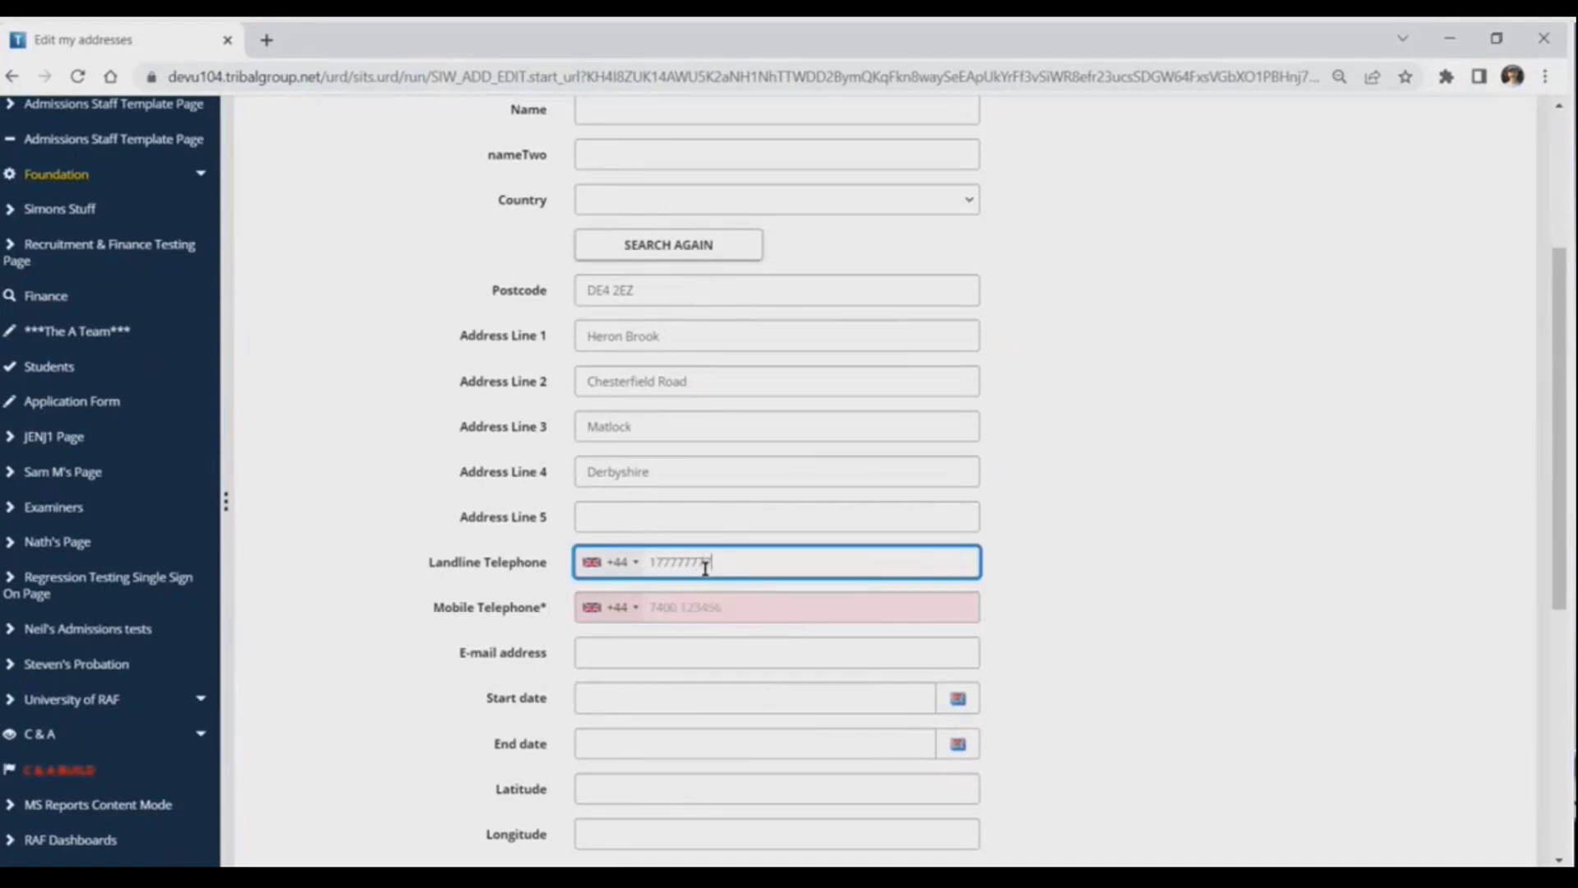
key("Tab")
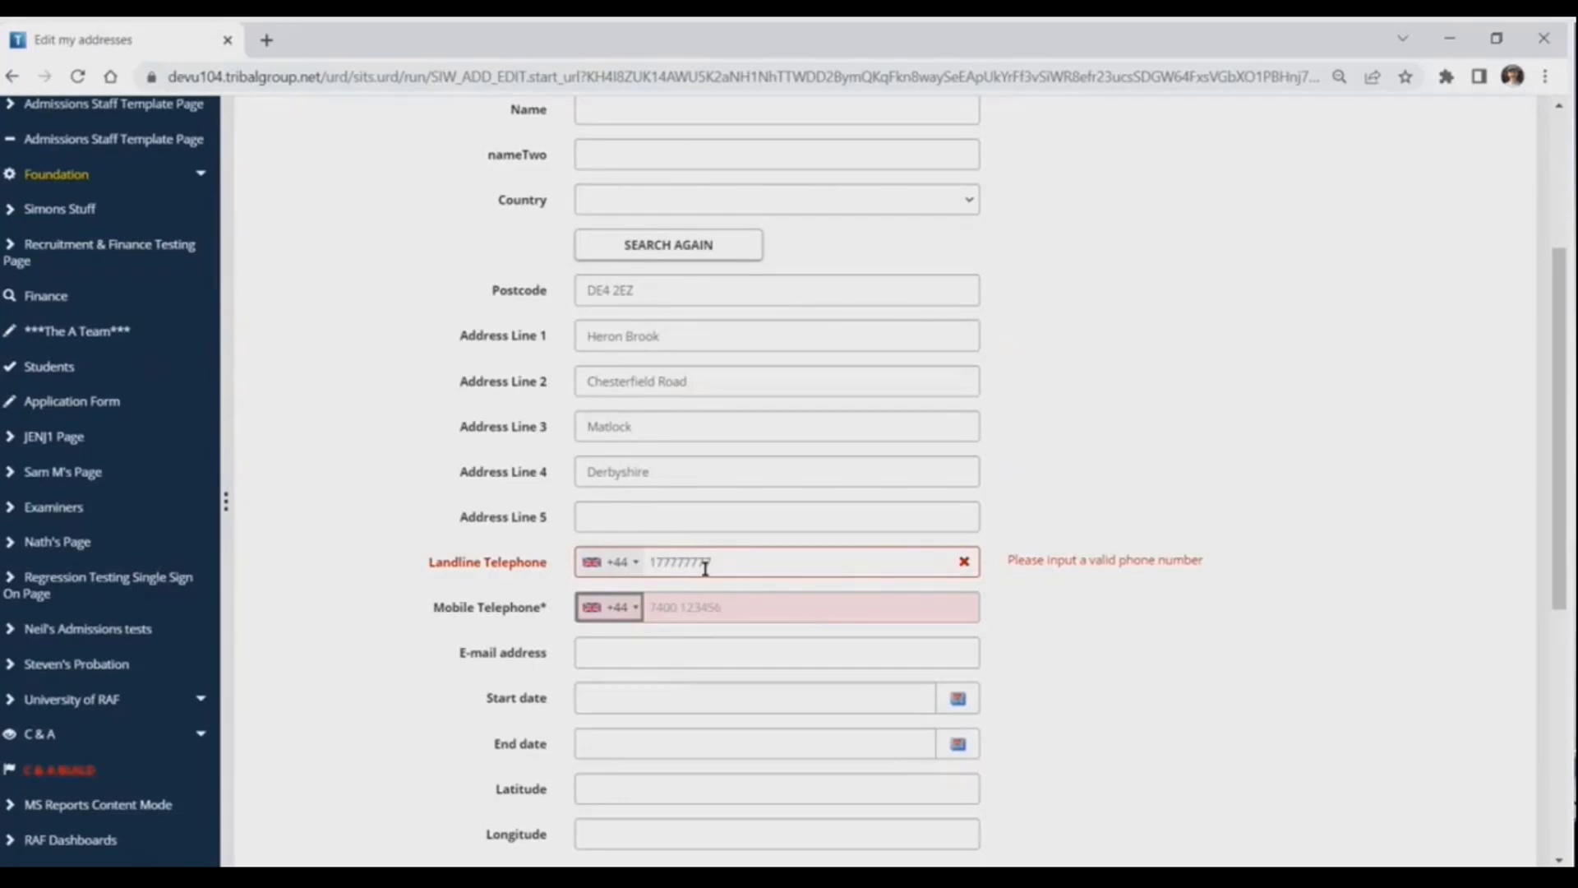
left_click(731, 562)
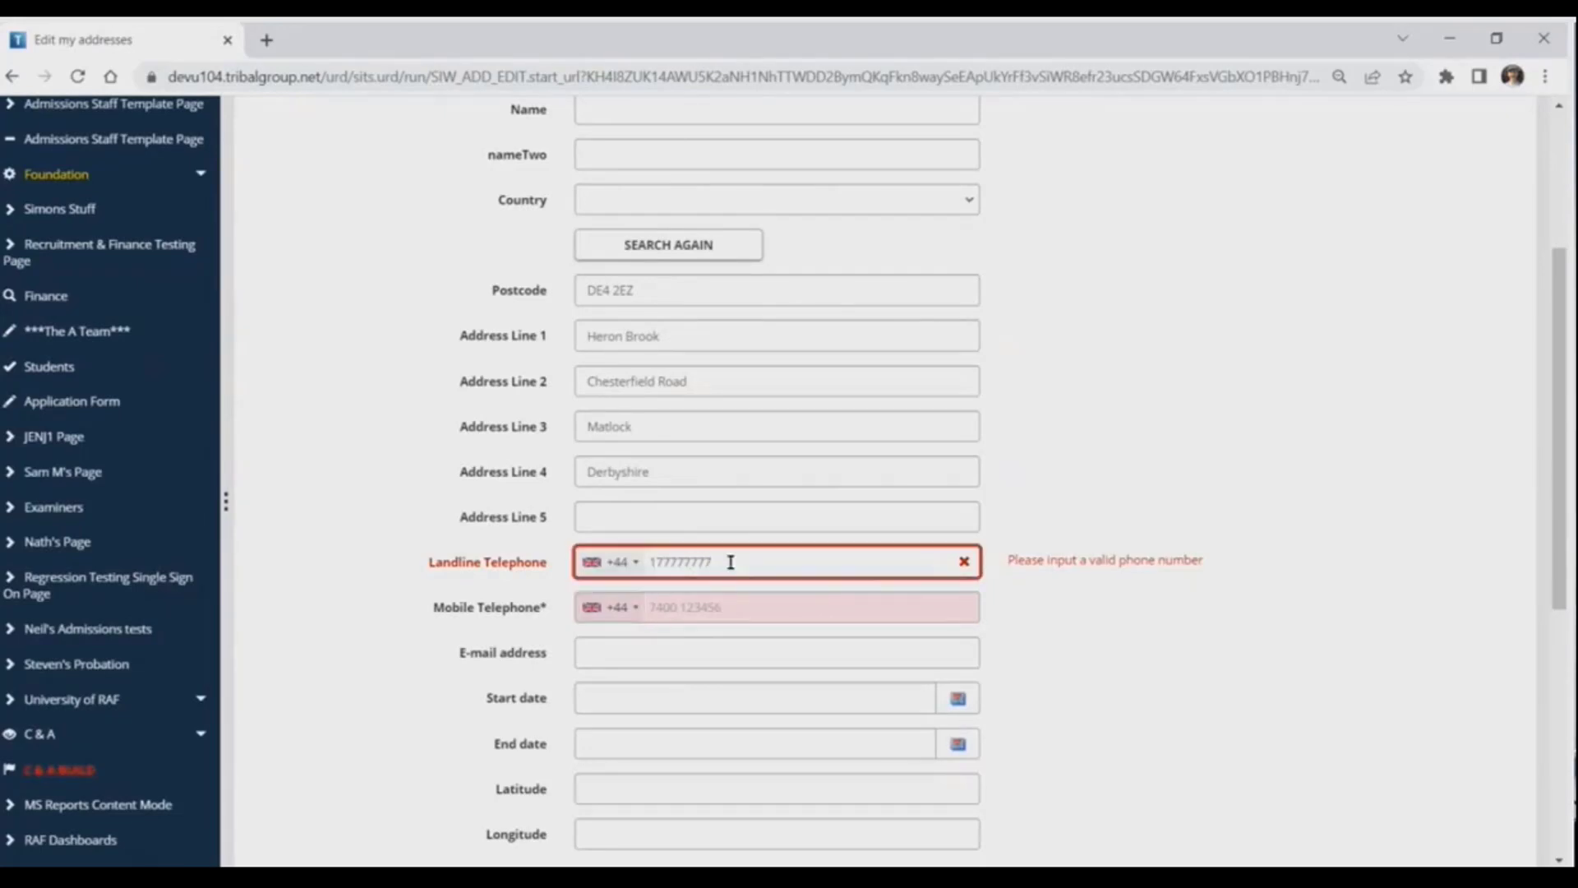
type("7")
key("Tab")
key("Tab")
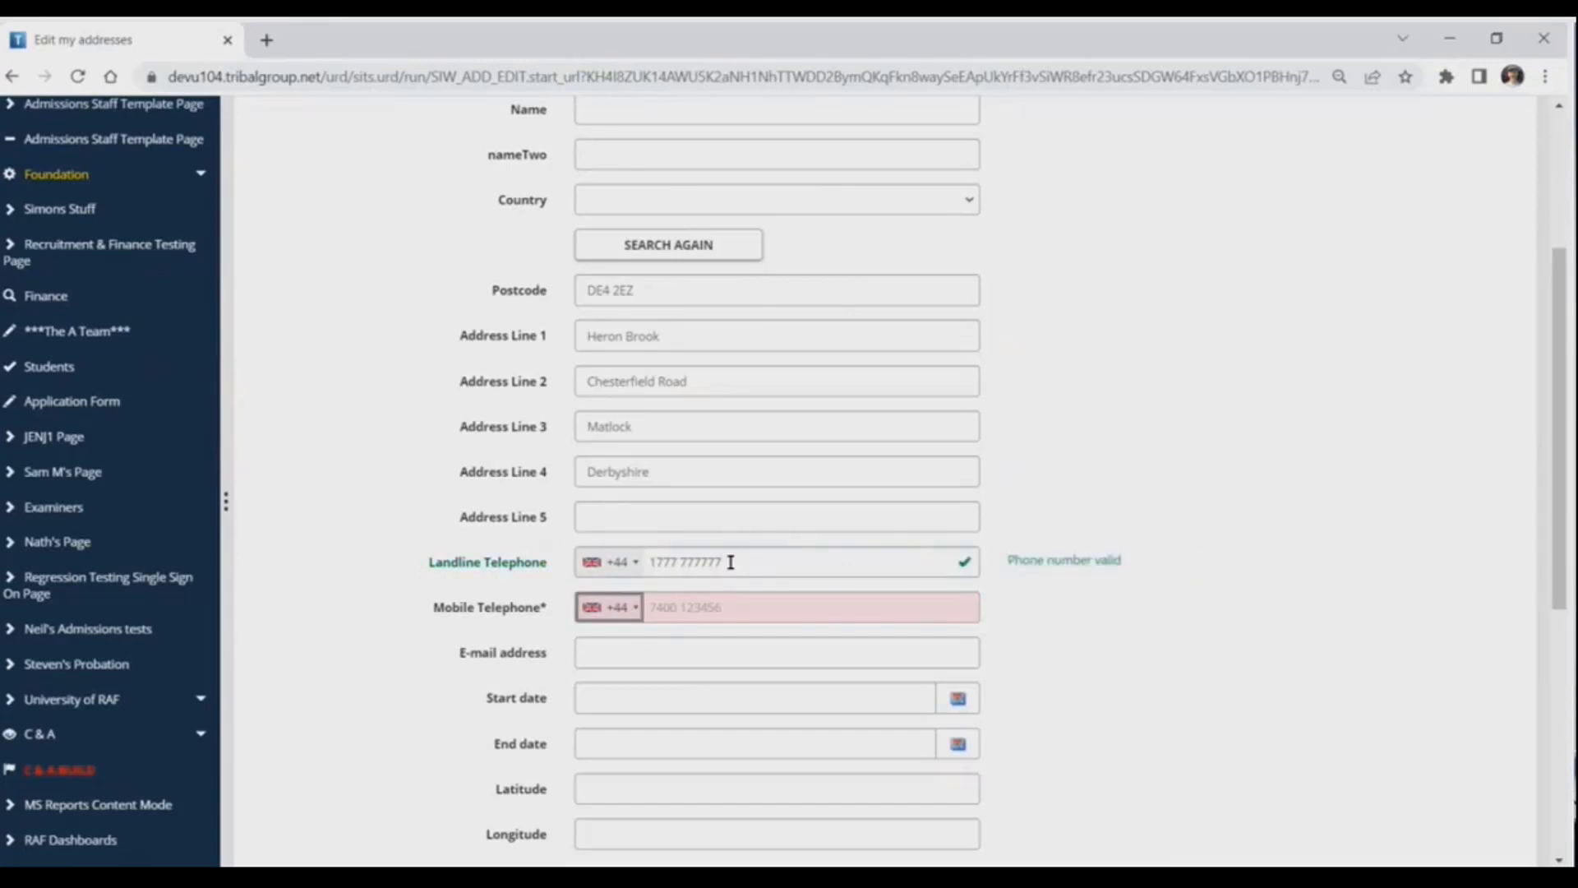
Enter a mobile telephone number and correct it to ten digits so that it validates
type("77777777777")
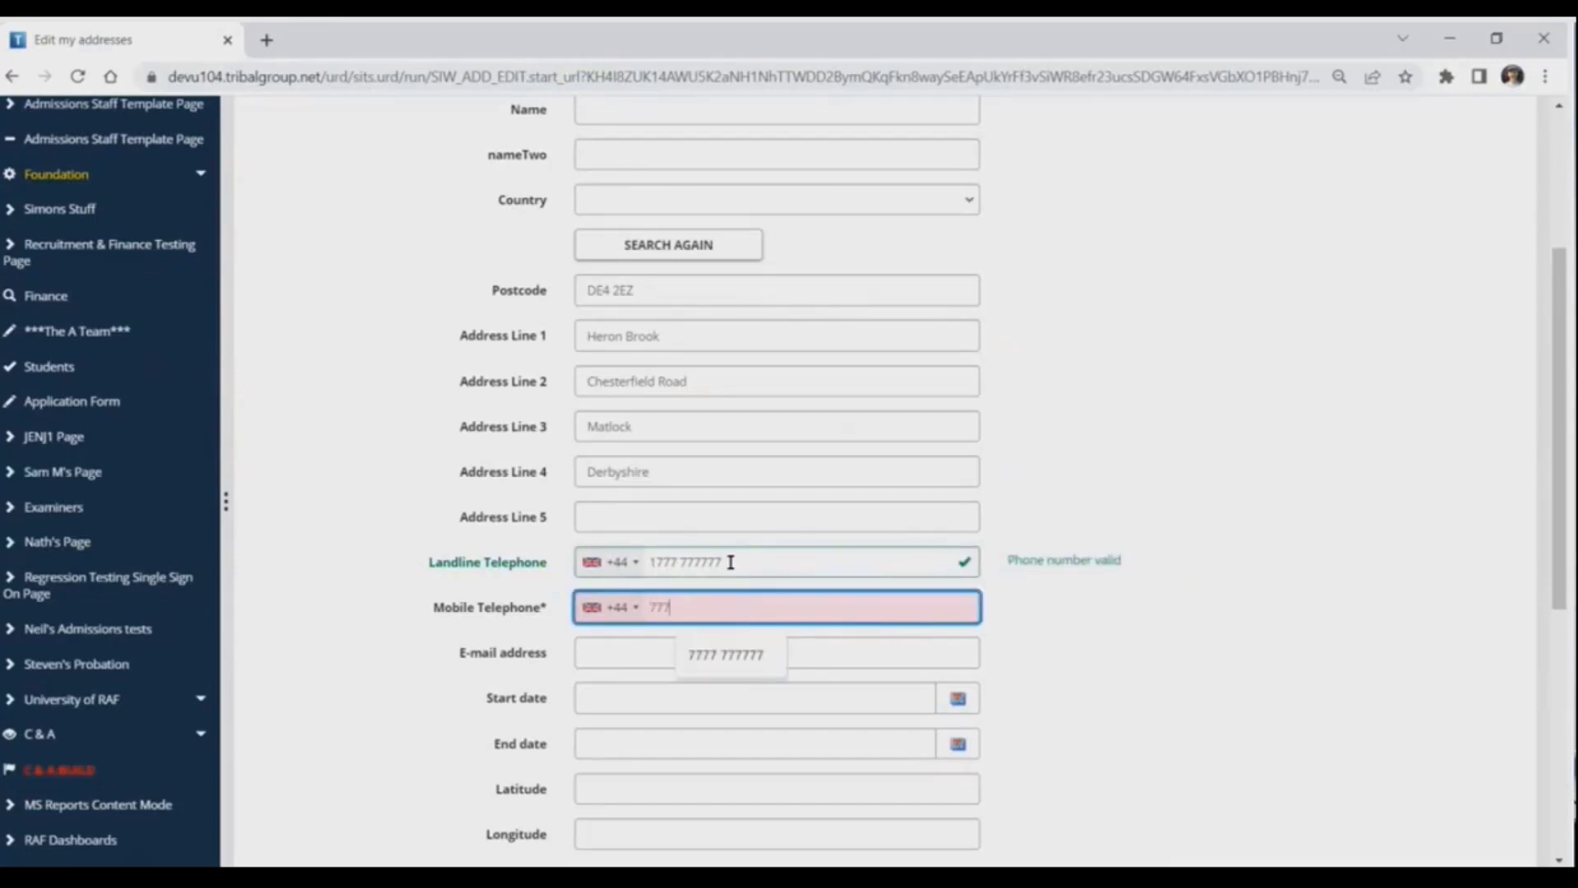
key("Tab")
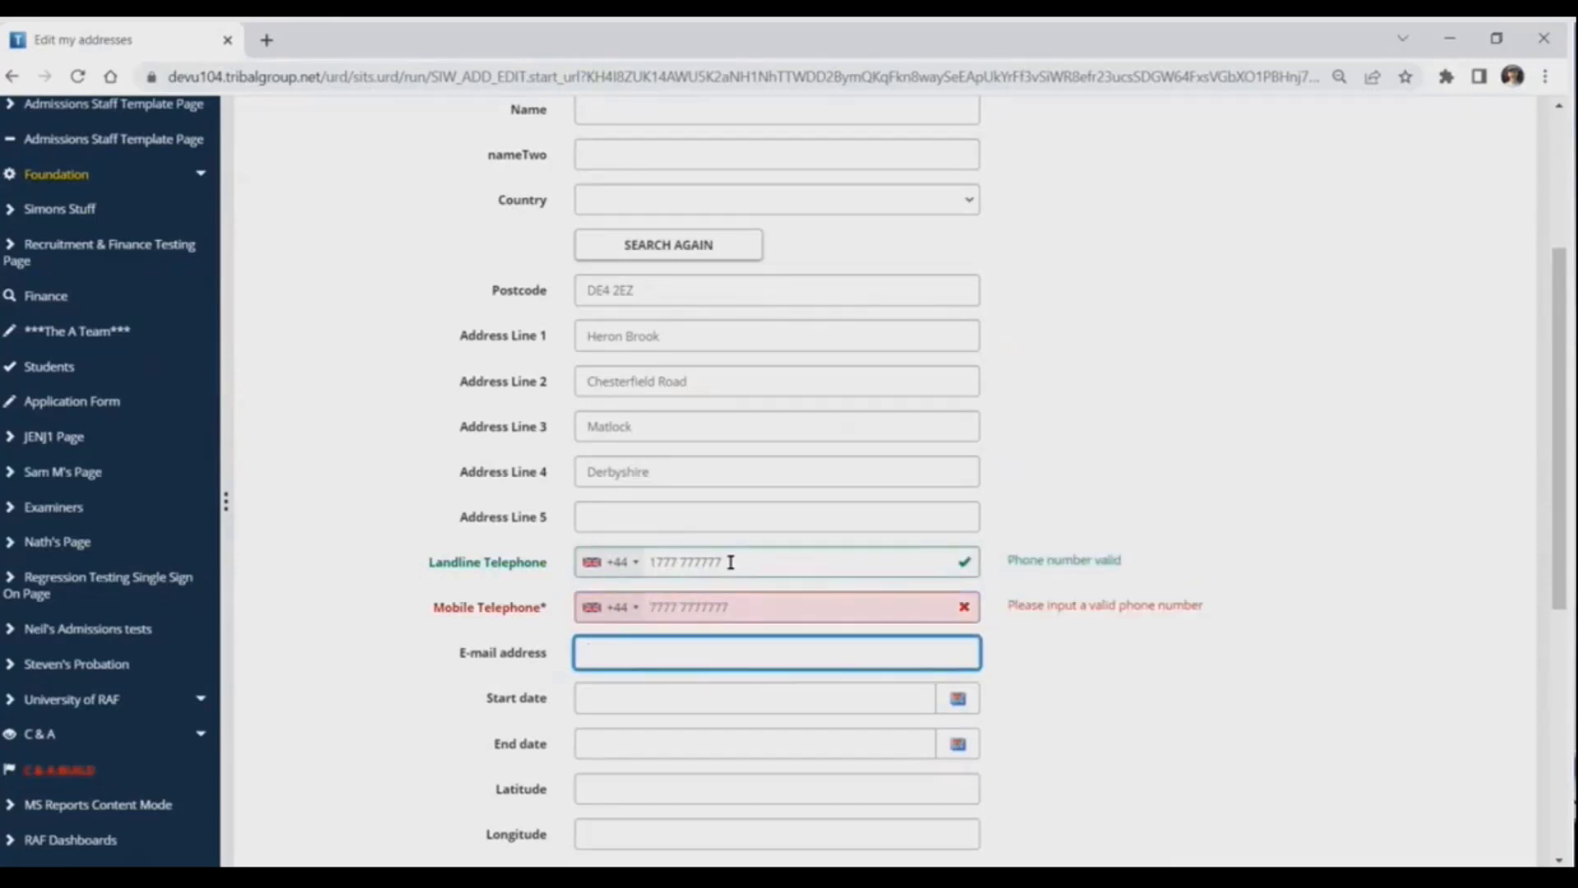
key("shift+Tab")
key("End")
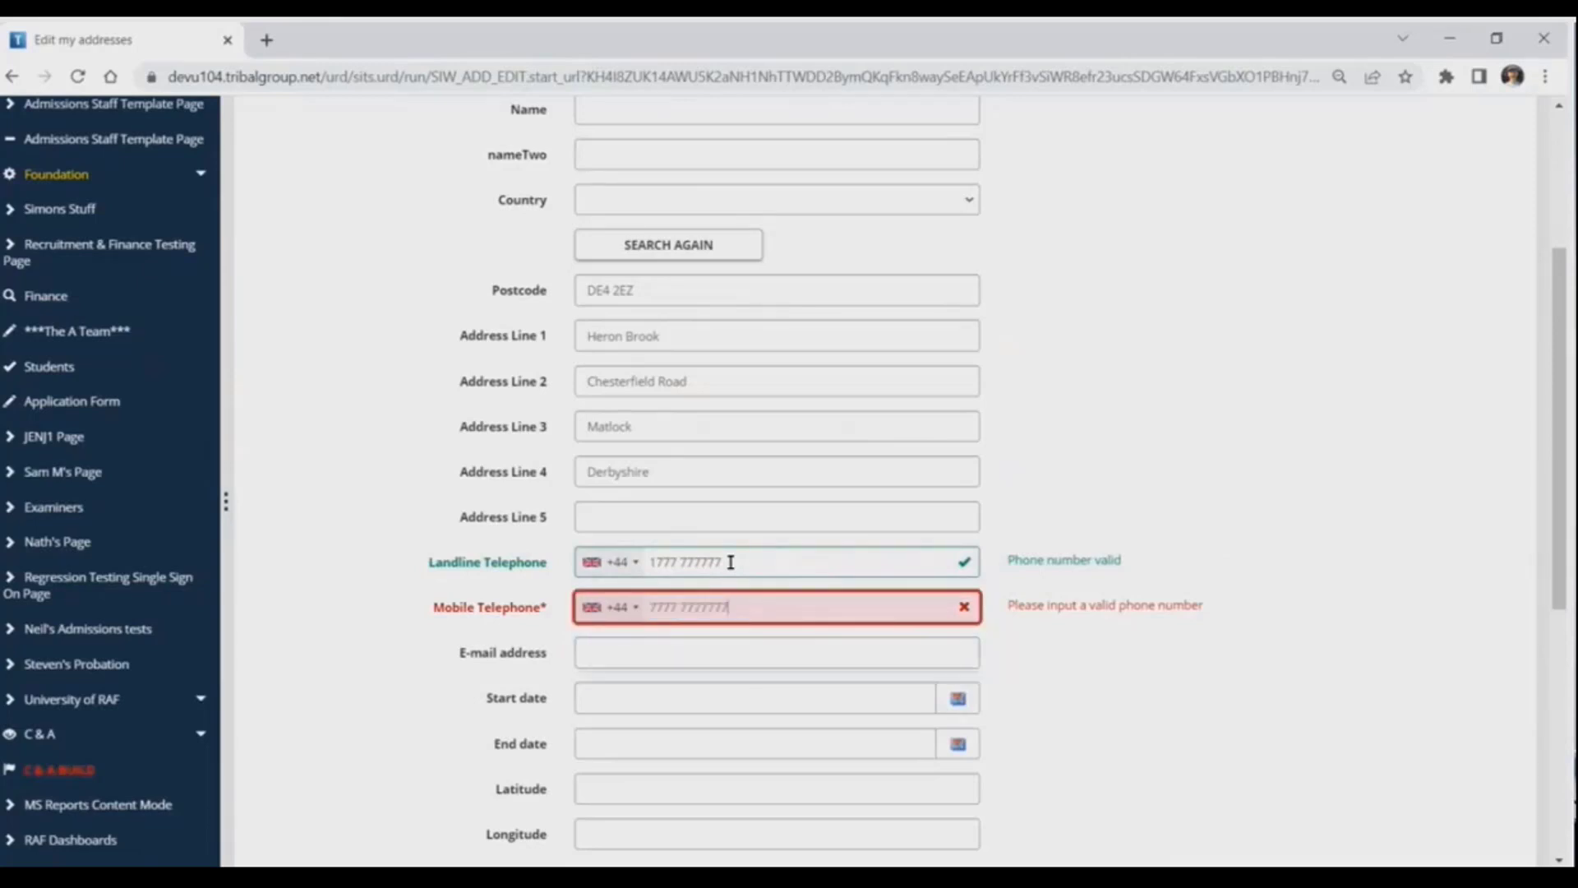
key("BackSpace")
key("Tab")
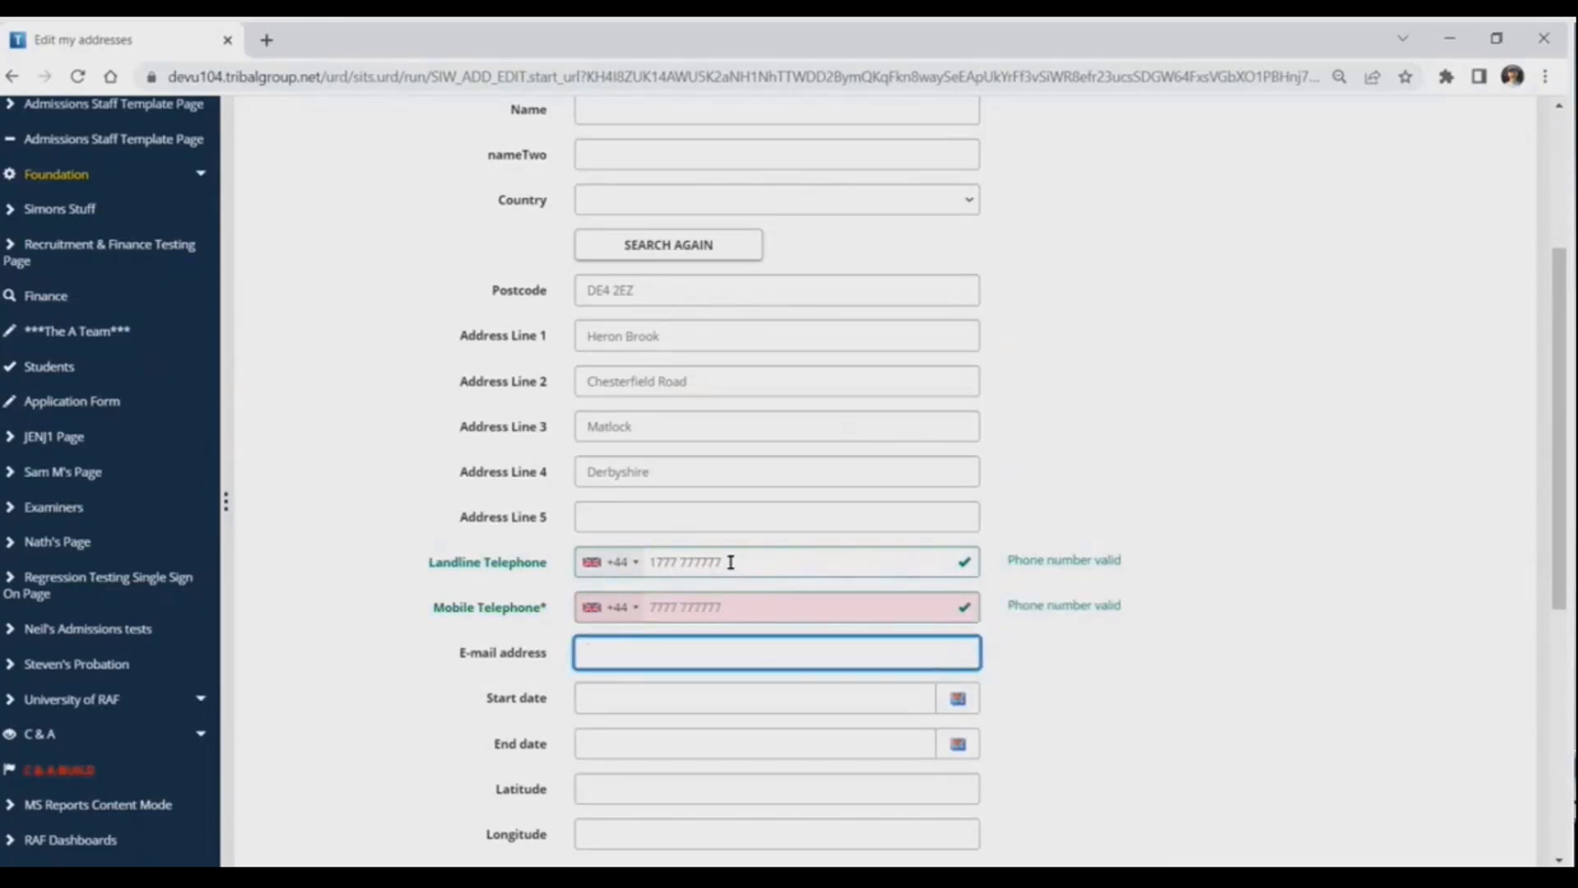
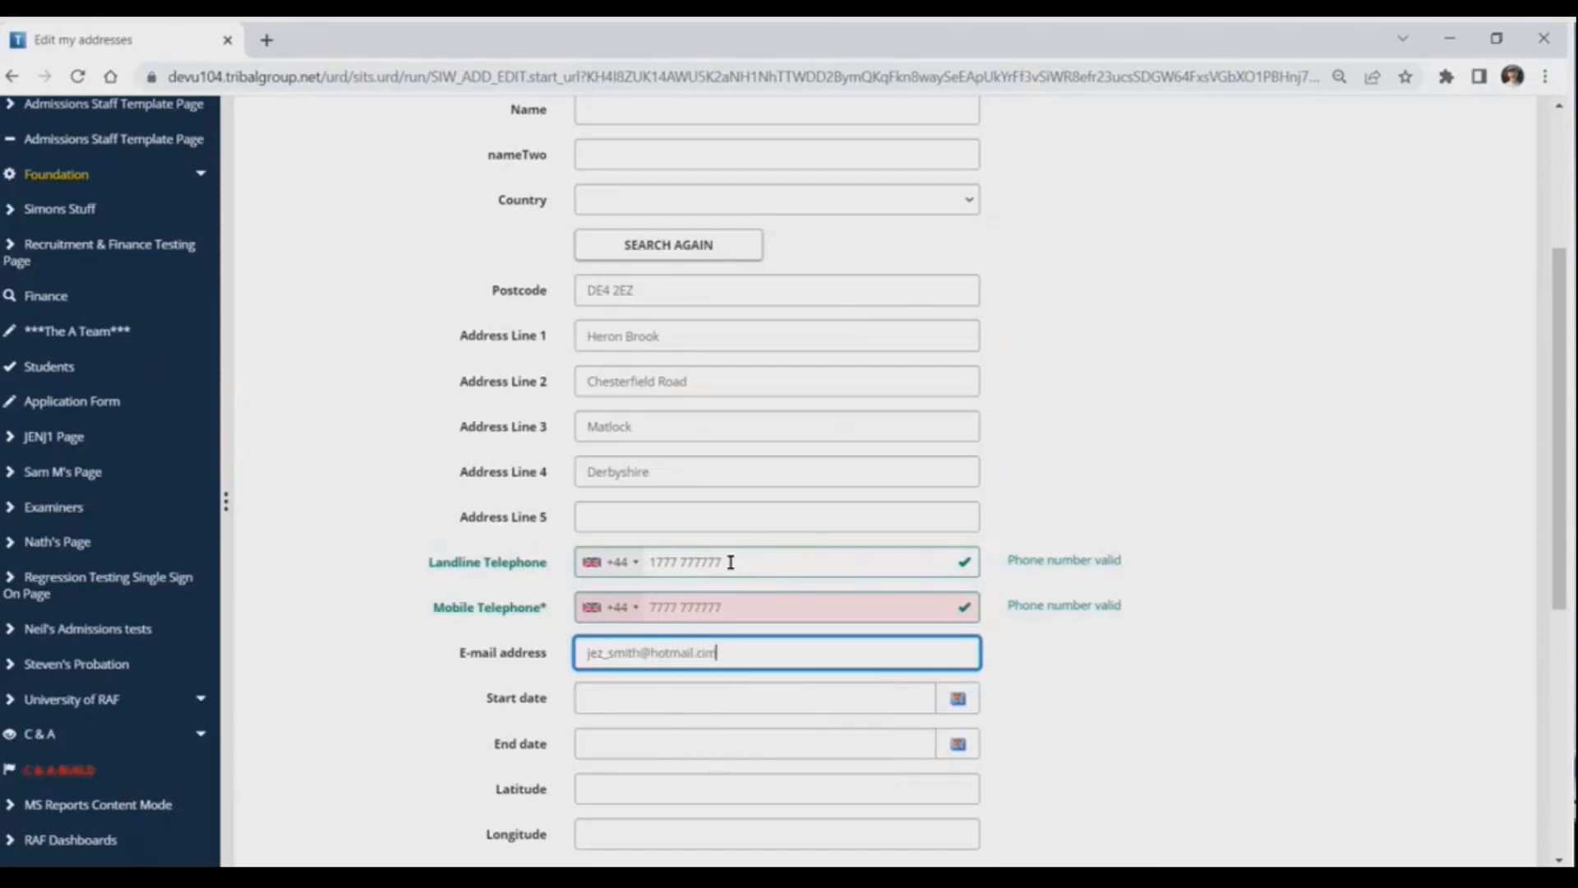
Enter the person's e-mail address with the misspelled ending ".cim" and accept the suggested correction
key("Tab")
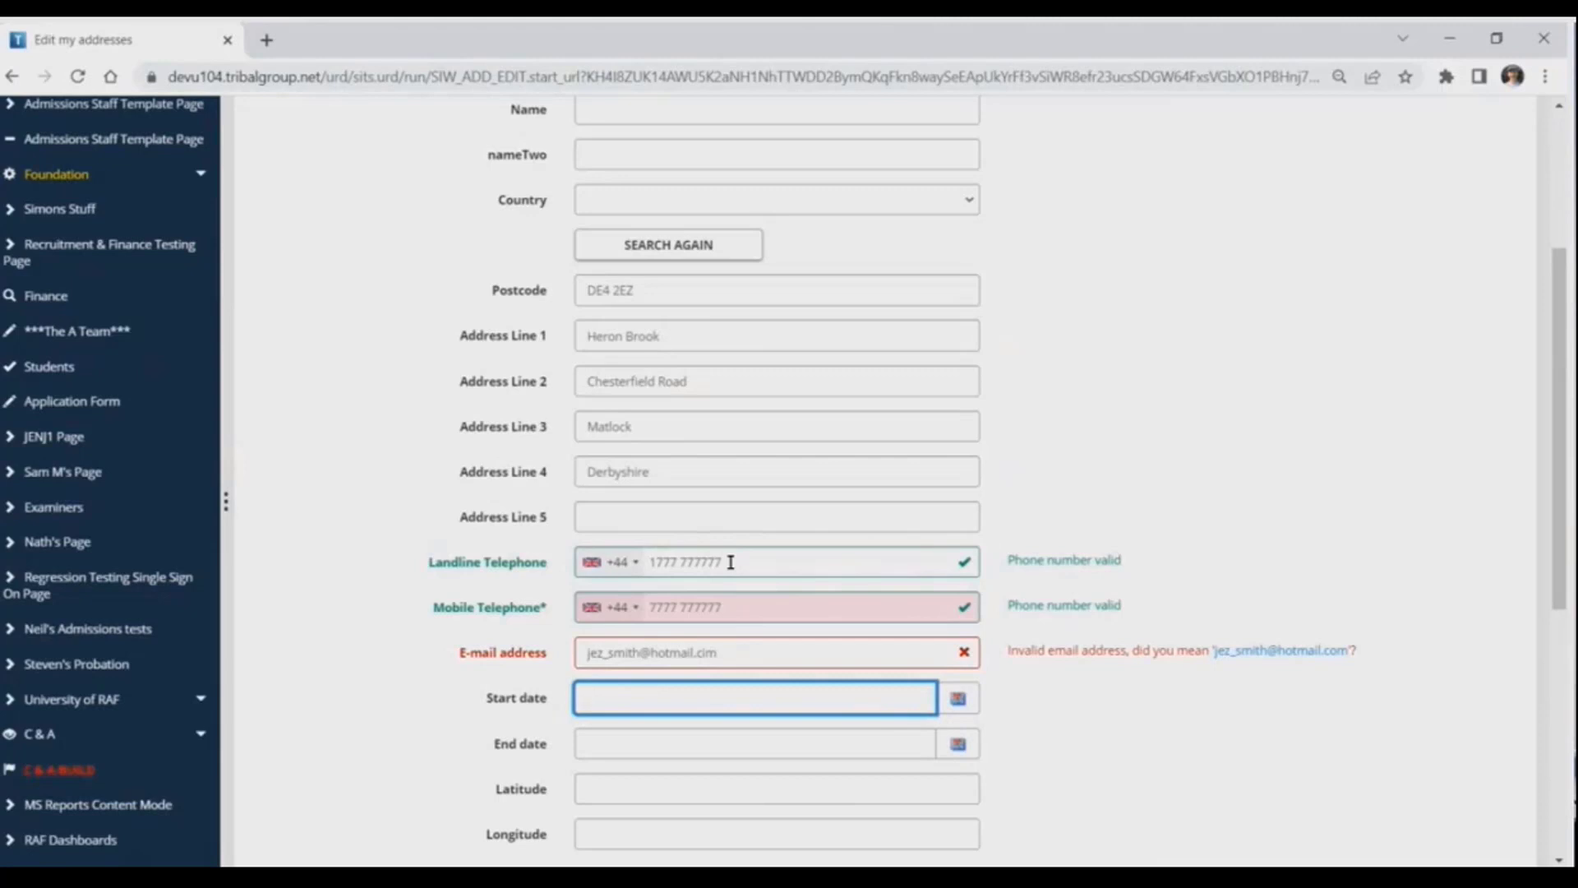
left_click(1285, 653)
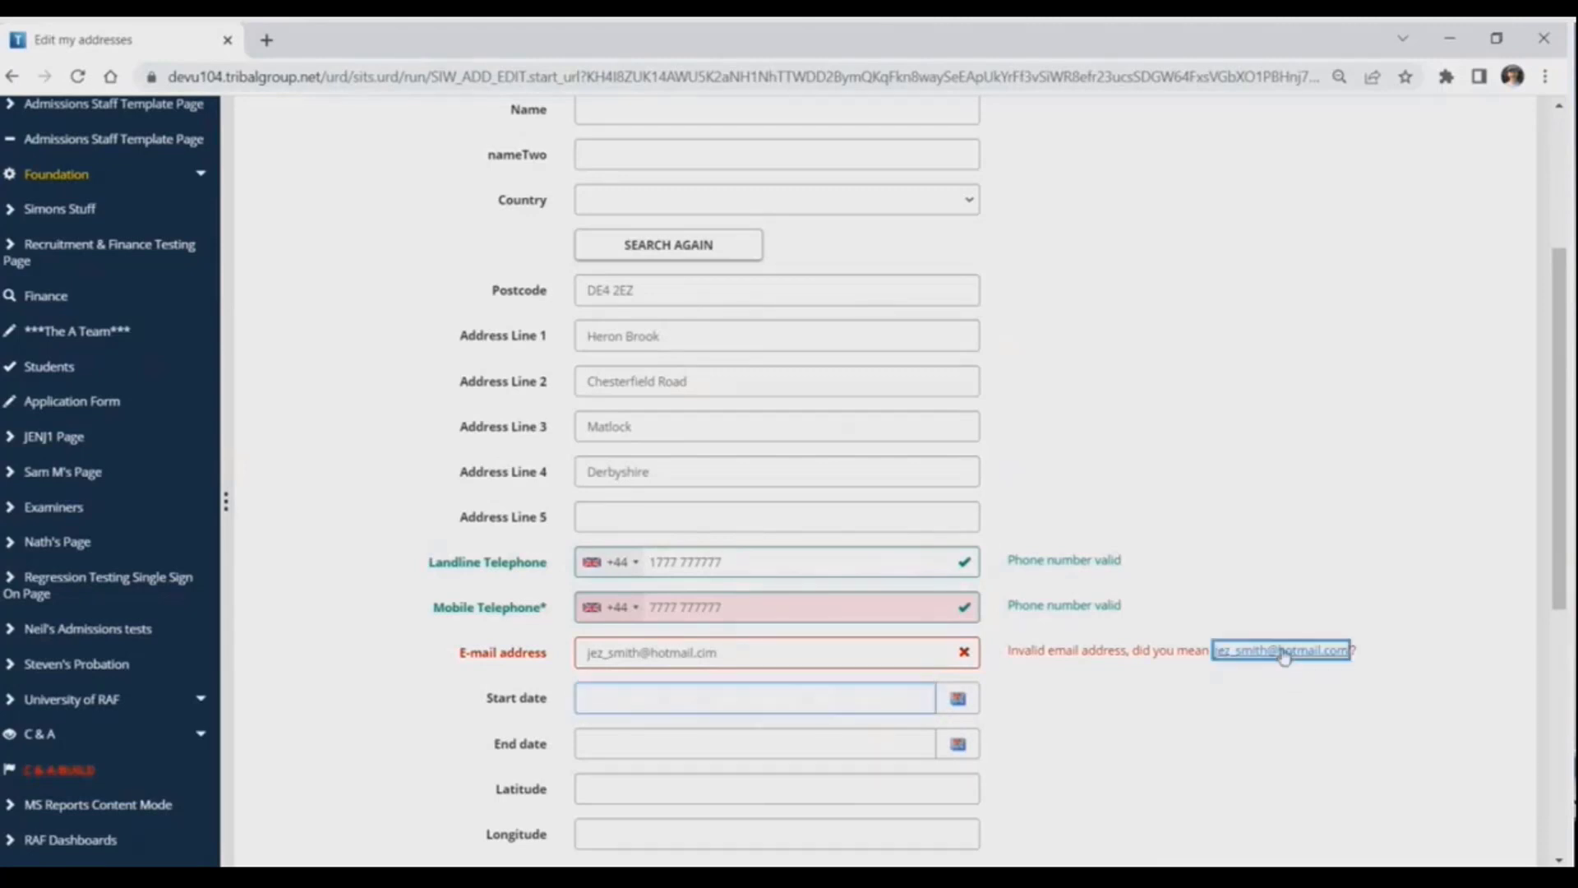
Store the completed home address details
scroll(1287, 655, "down", 1)
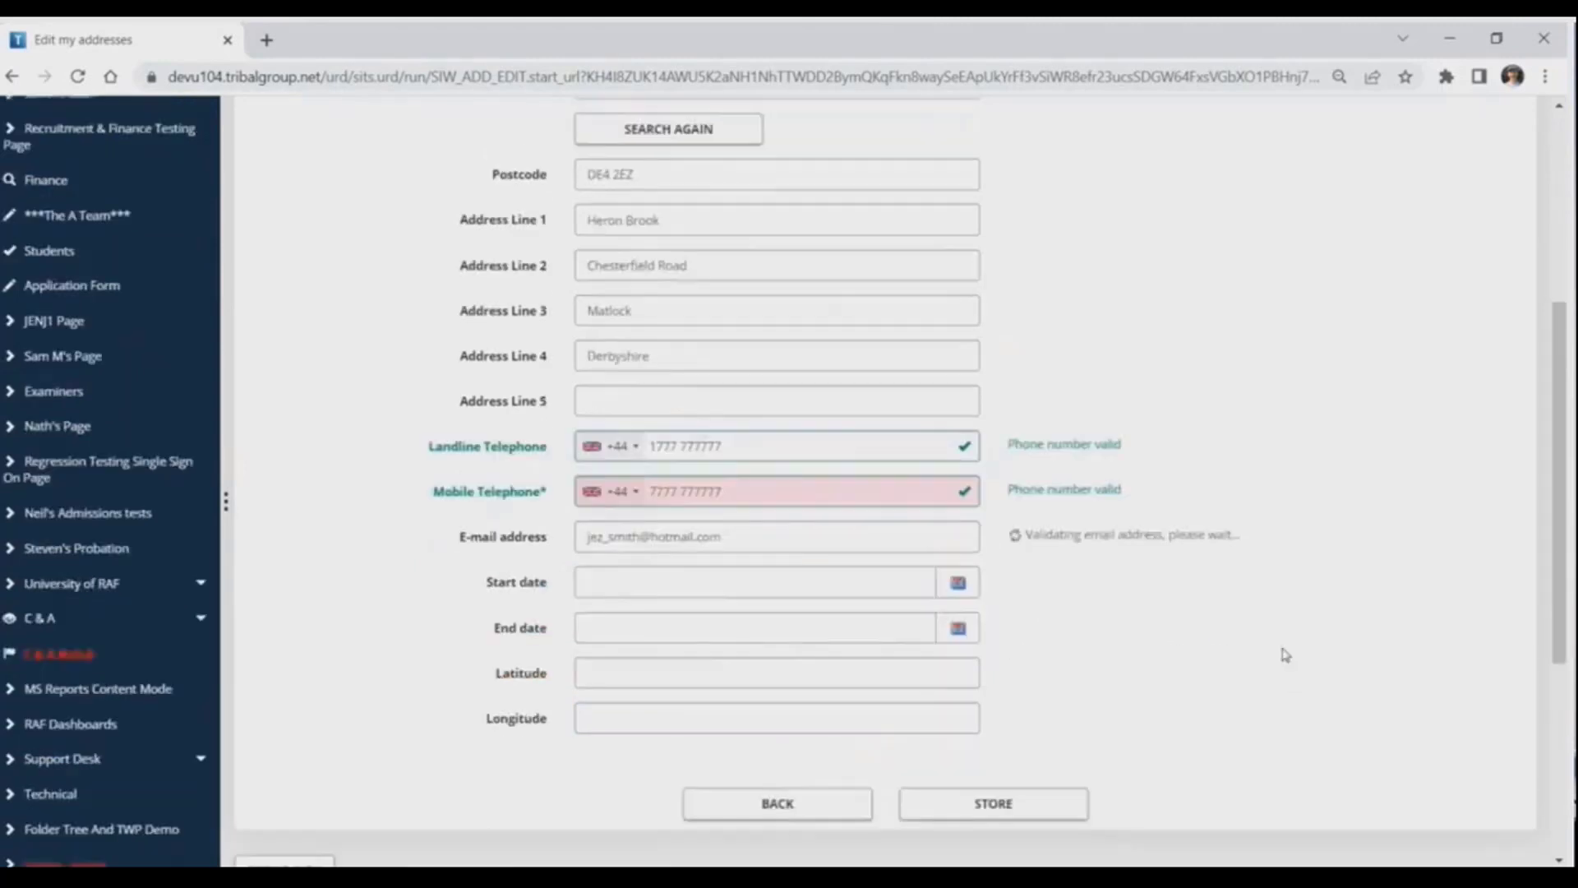
scroll(1285, 655, "down", 1)
left_click(1013, 715)
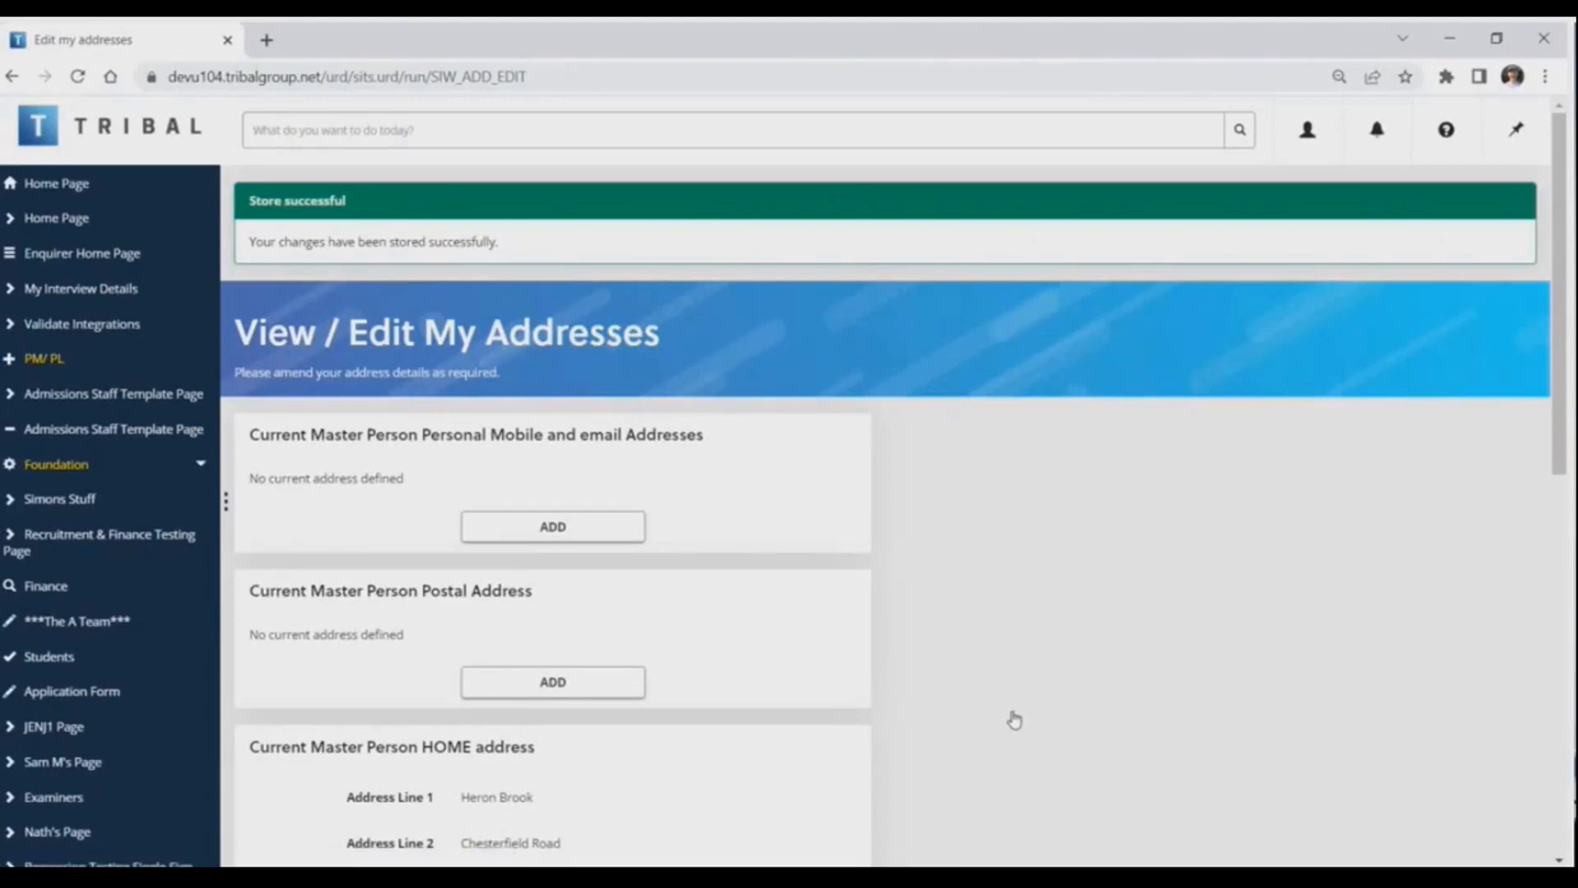
Switch to the SITS:Vision client, retrieve the person's address record and remove the space in the first address line
left_click(1449, 37)
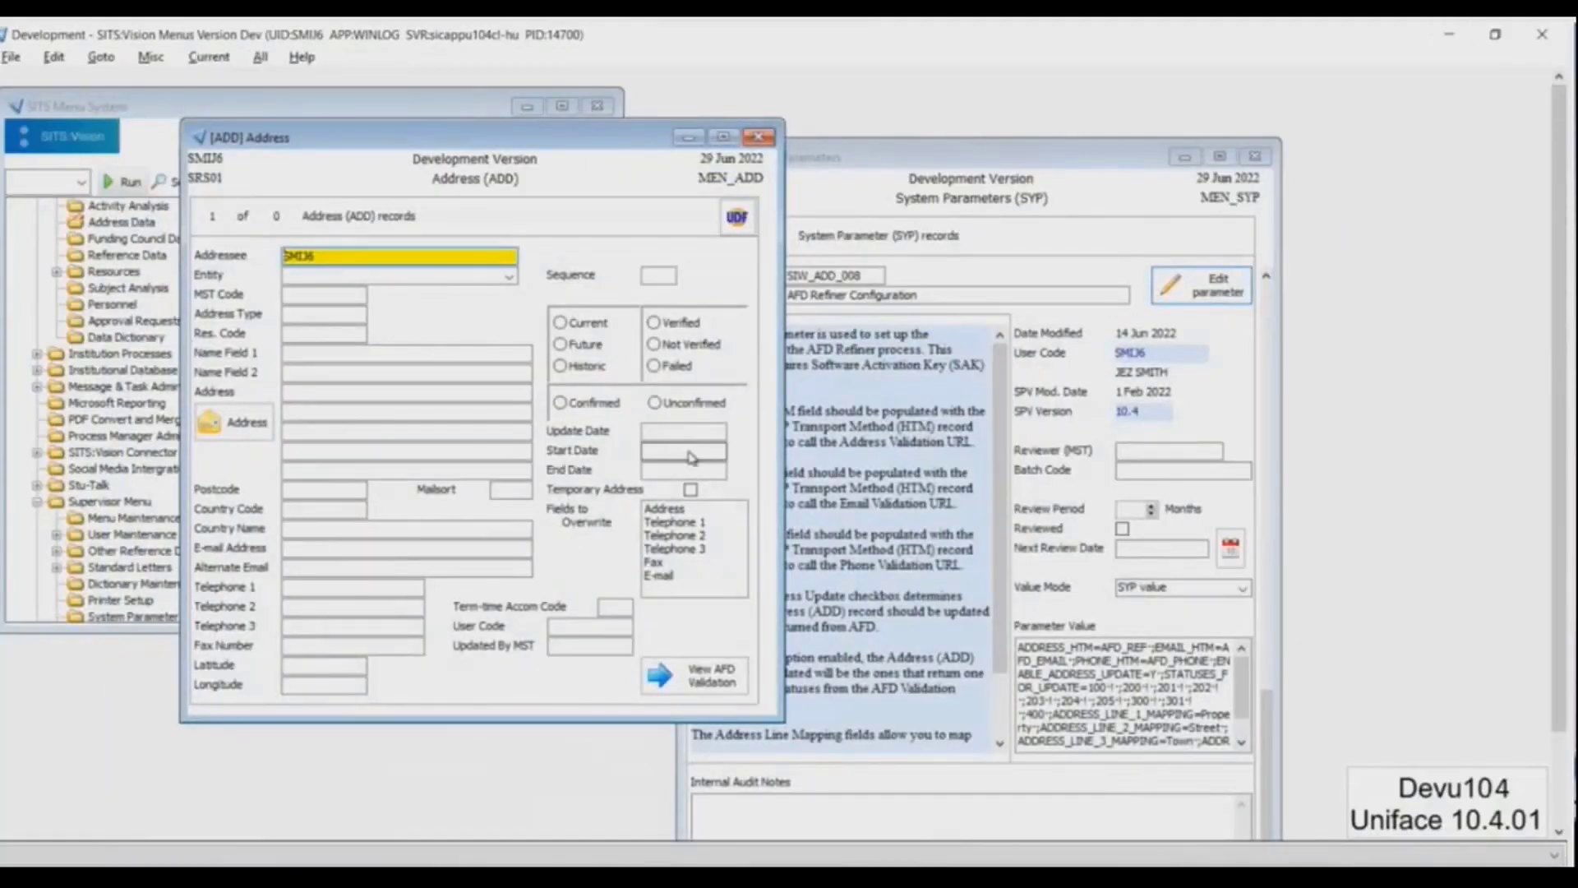
key("F5")
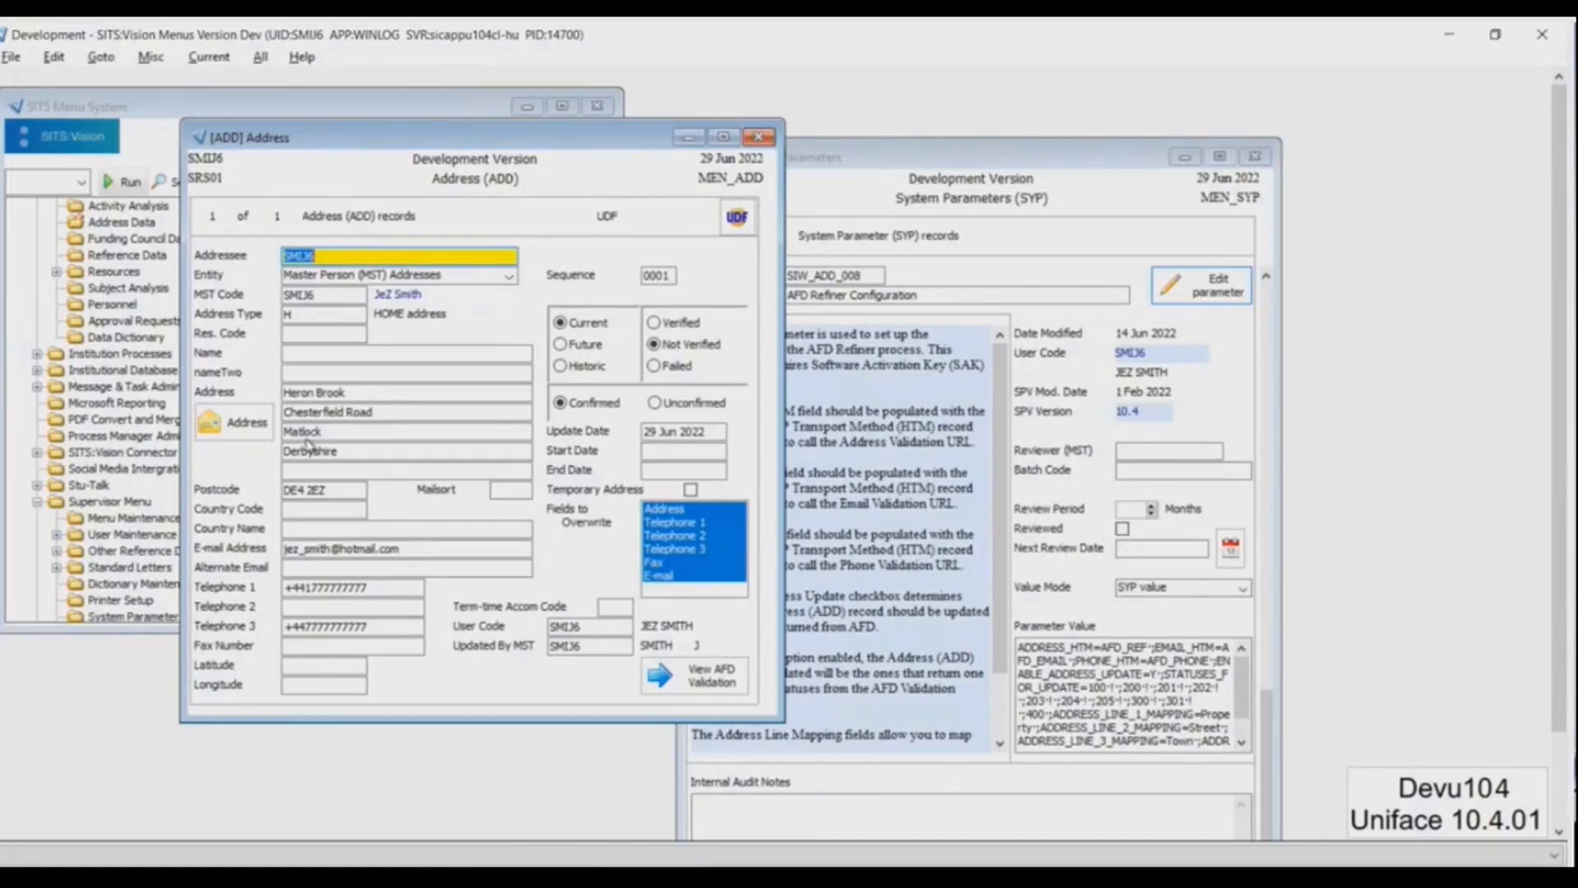
left_click(311, 407)
left_click(315, 394)
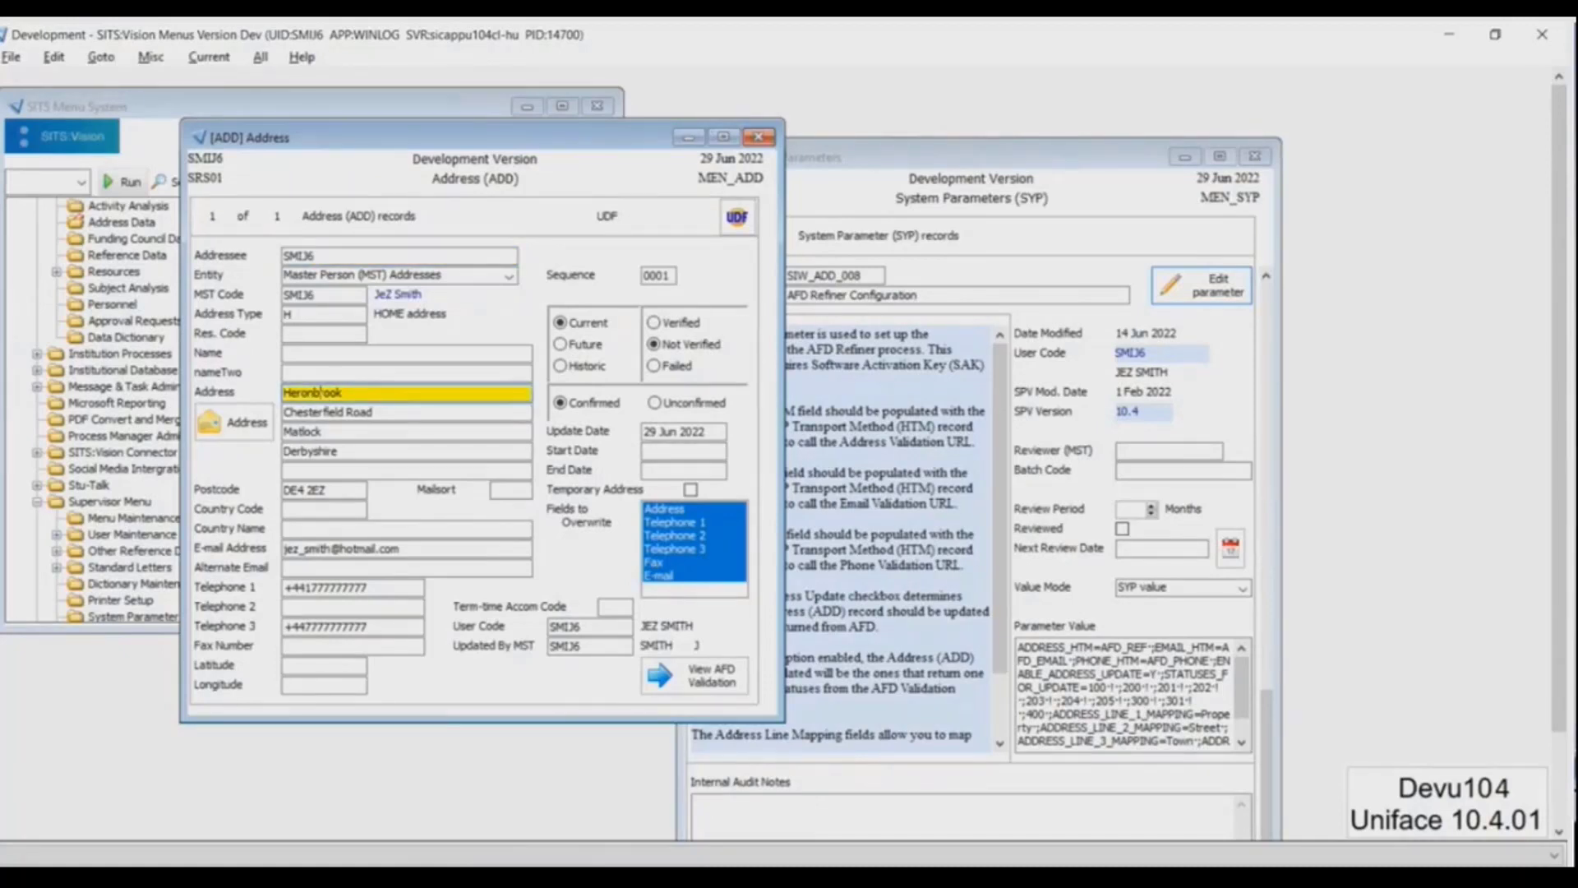
Change the e-mail ending to ".cim", replace the last digit of Telephone 1 and Telephone 3 with Y, and store the record
left_click(390, 549)
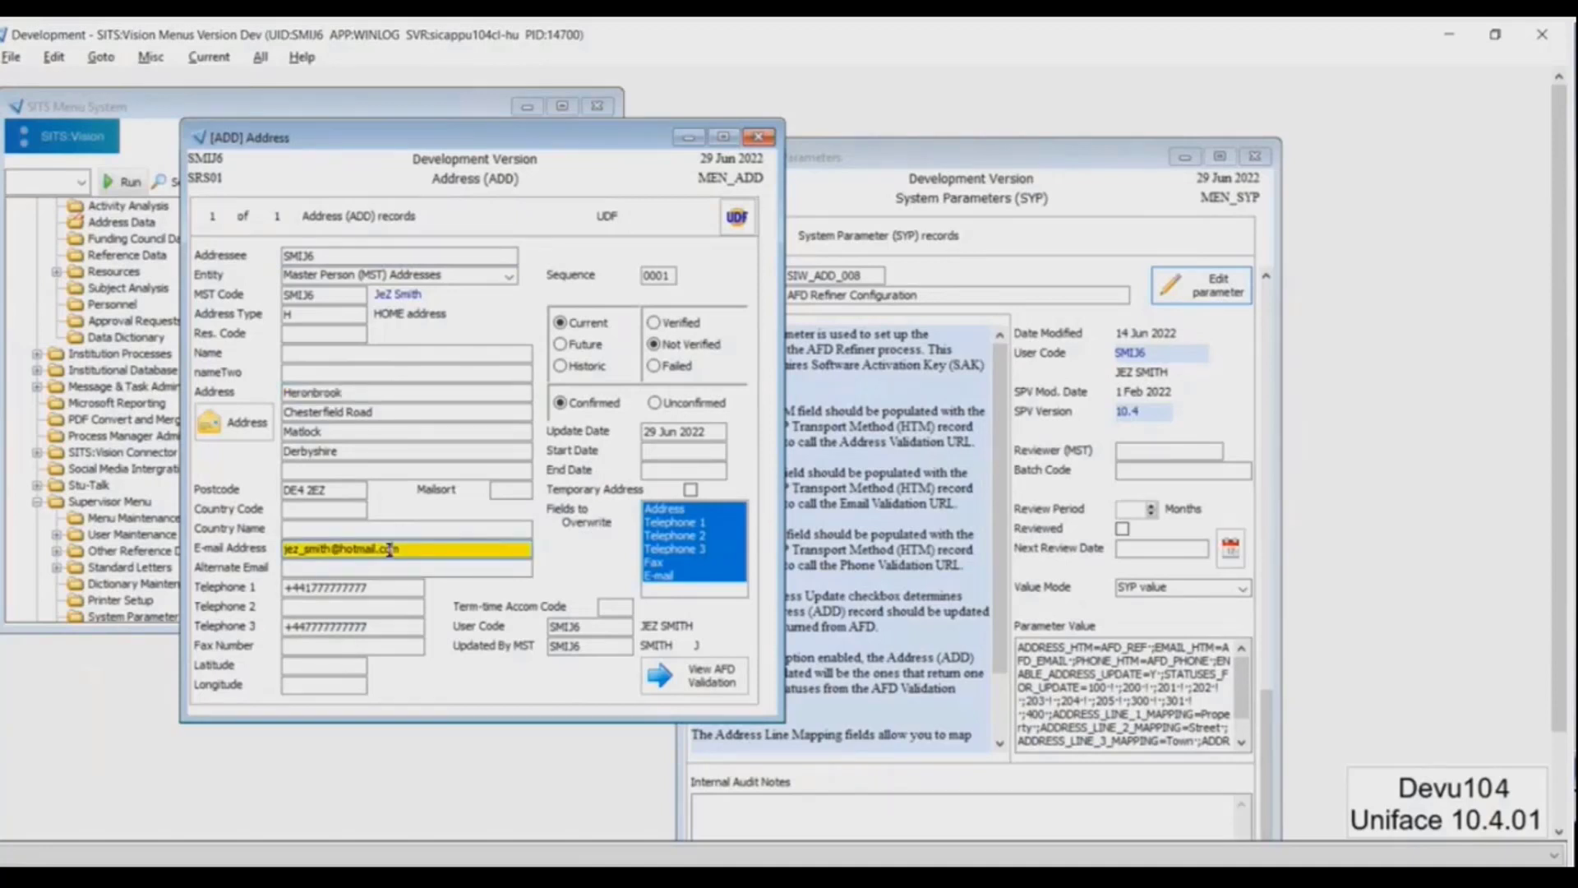
key("Tab")
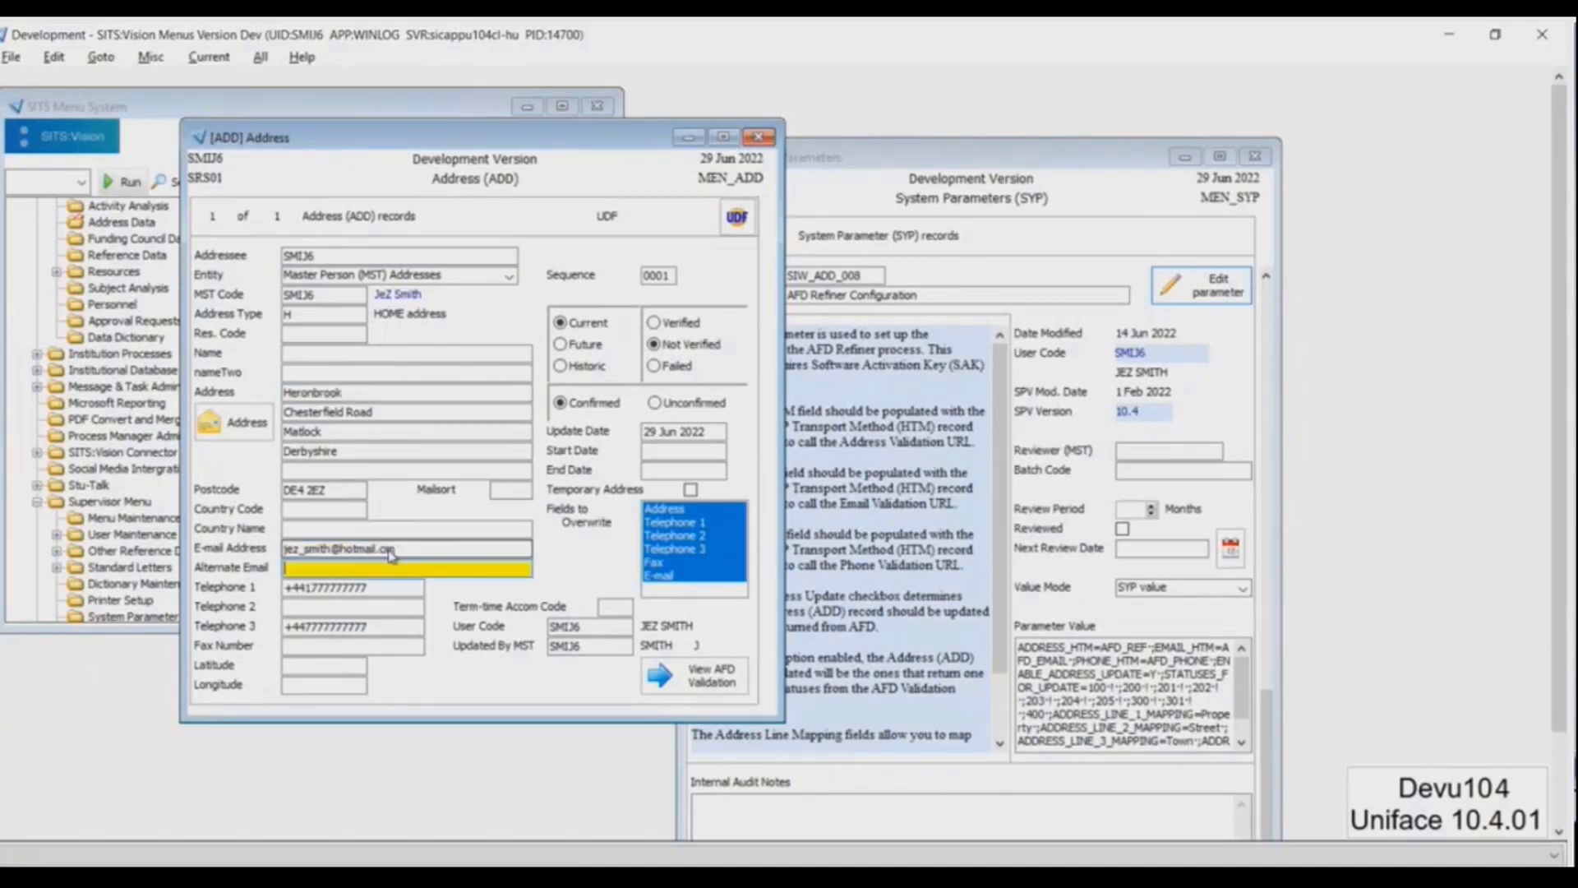
key("Tab")
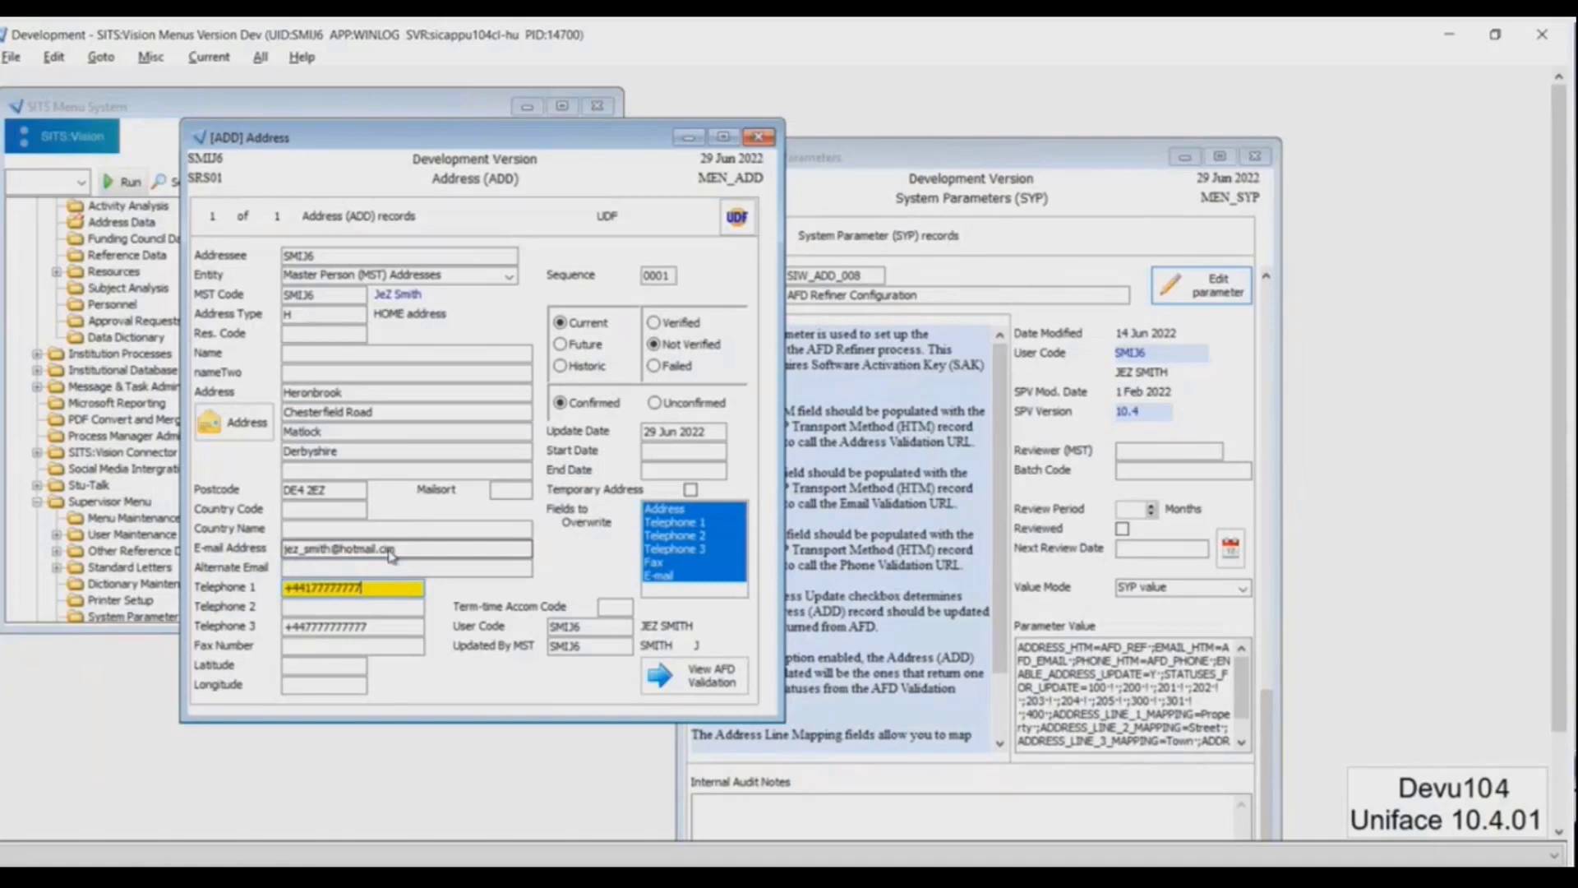
key("Tab")
key("Tab")
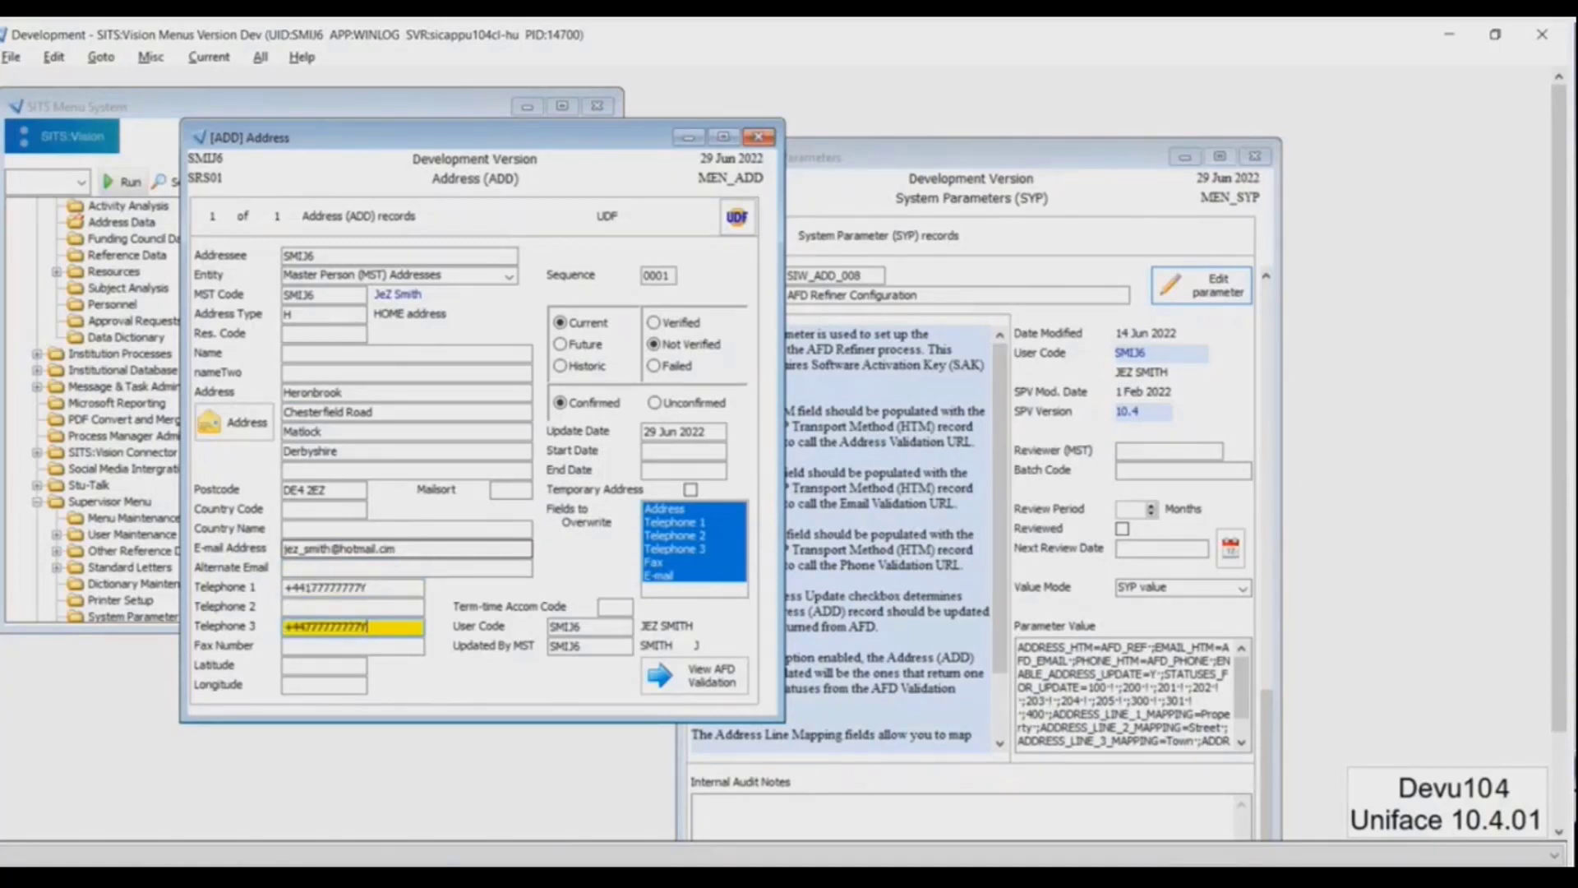
key("F10")
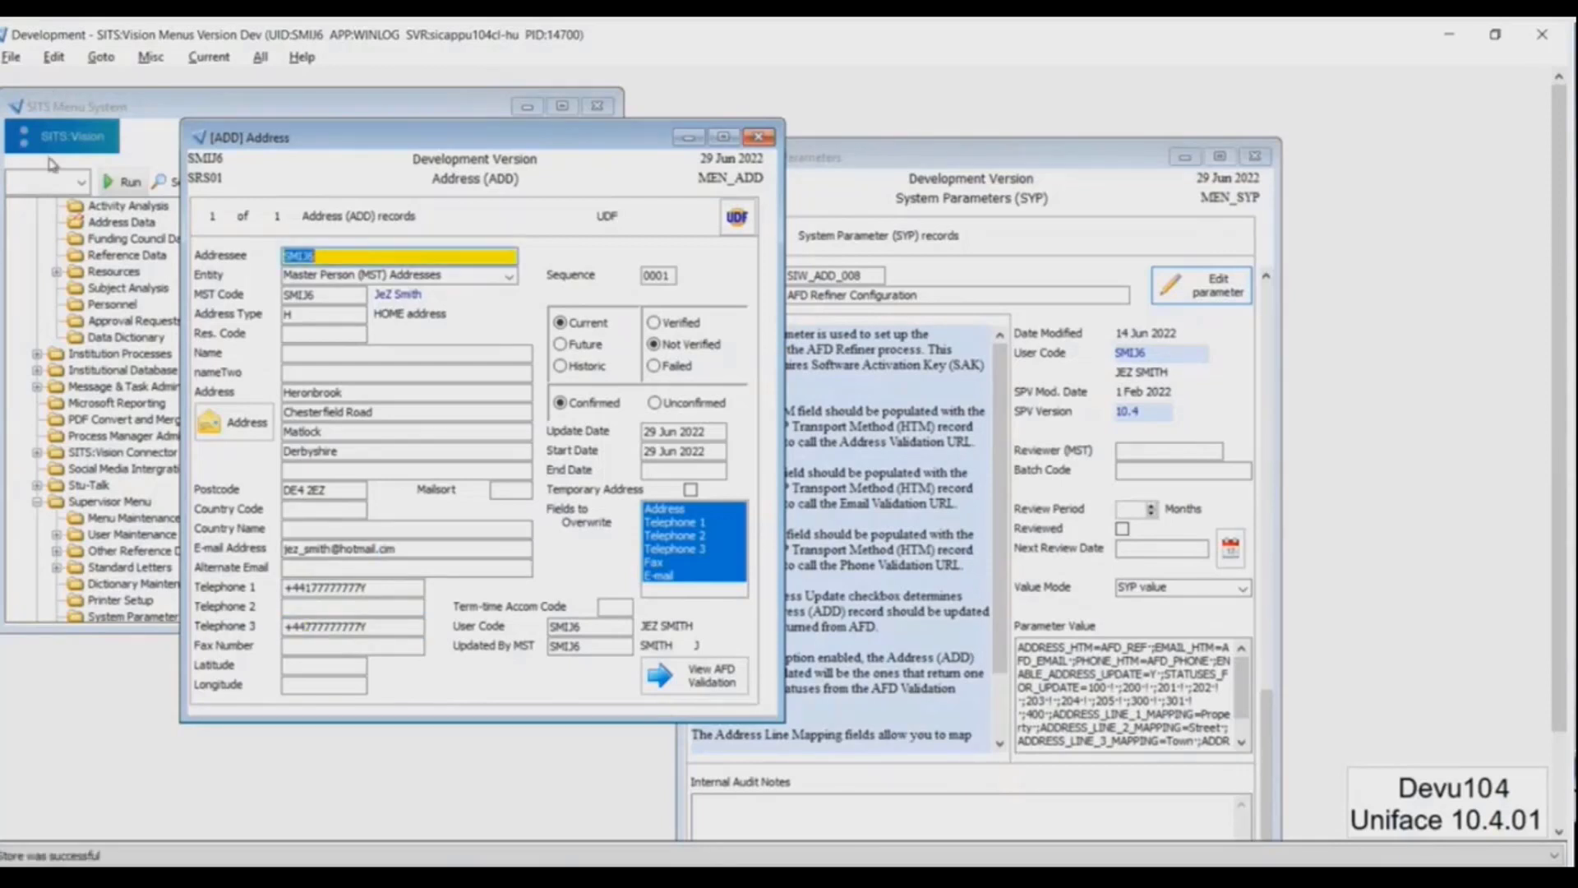
Open the Address Validation Utility (AVU) with Address (ADD) Retrieve Profile as the record selection method
left_click(47, 182)
type("AVU")
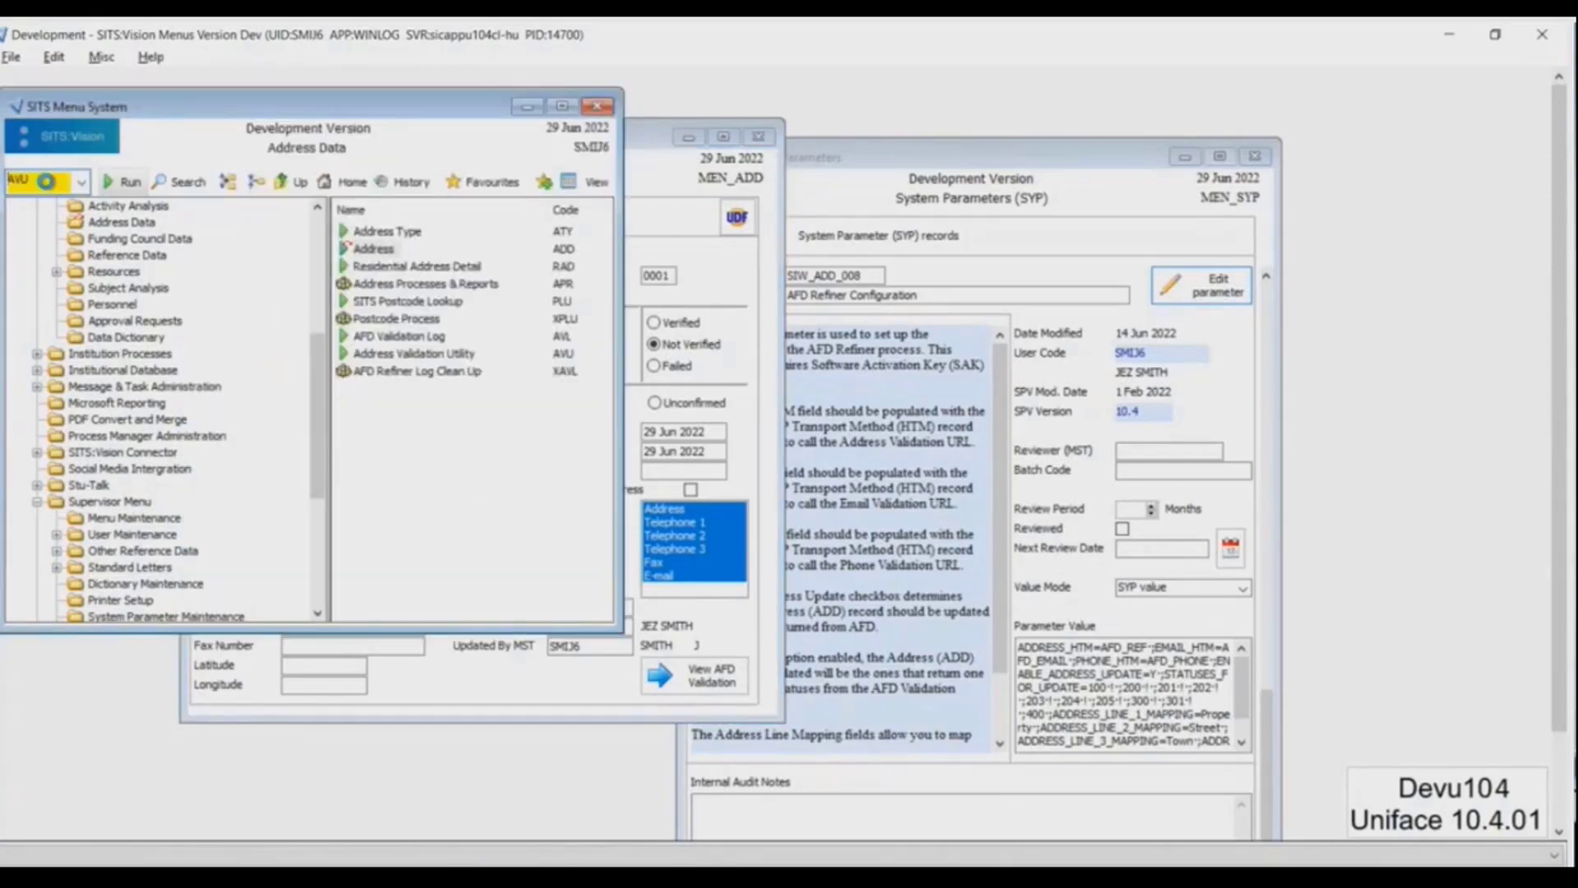
key("Return")
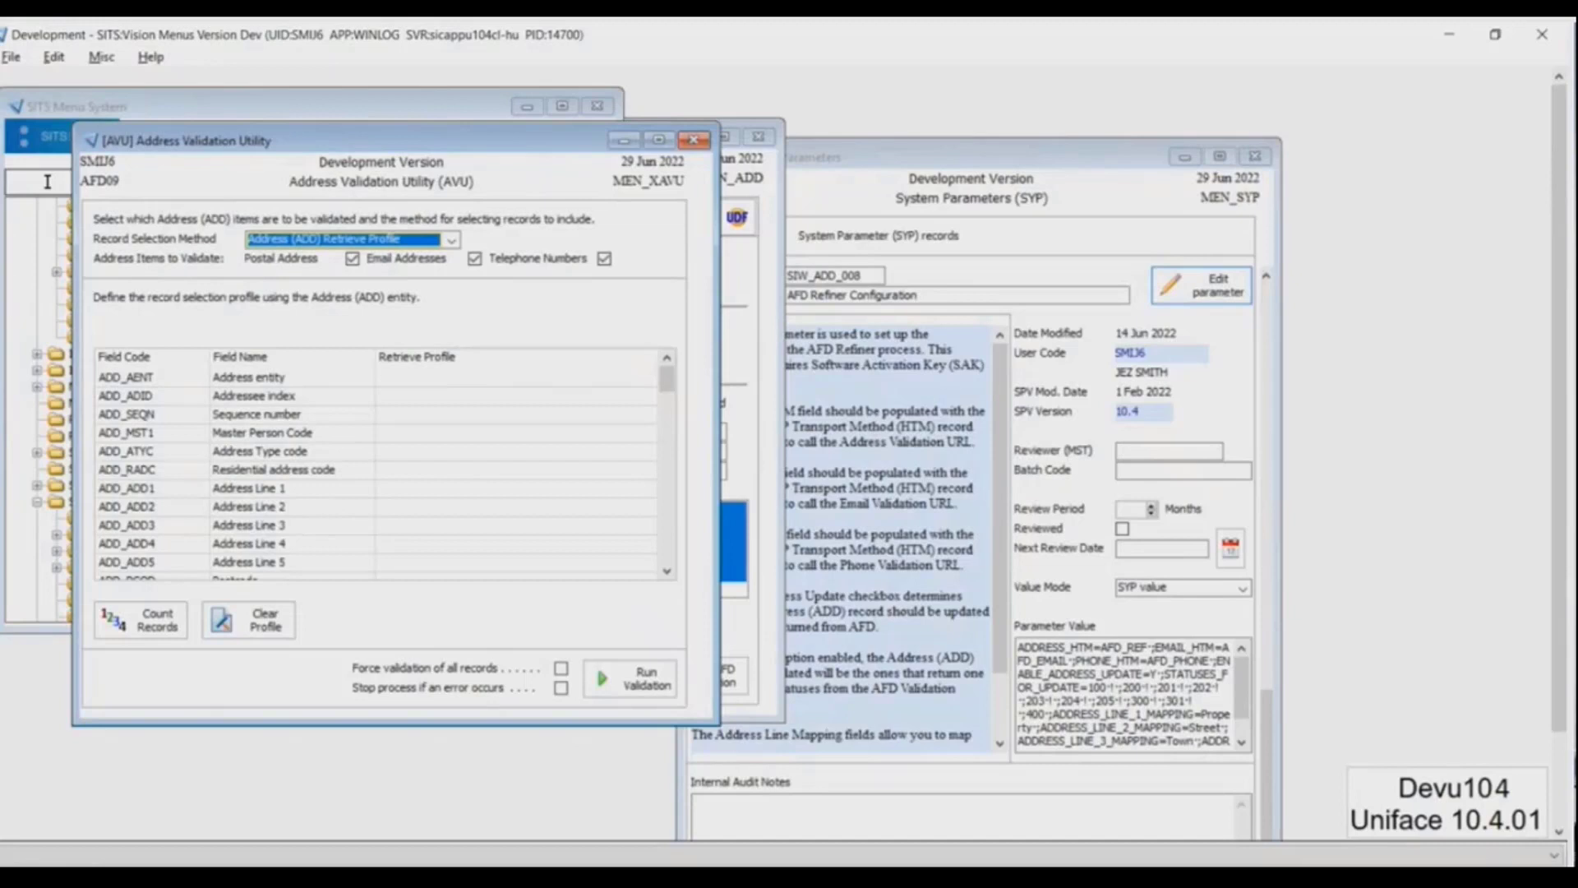
left_click(363, 240)
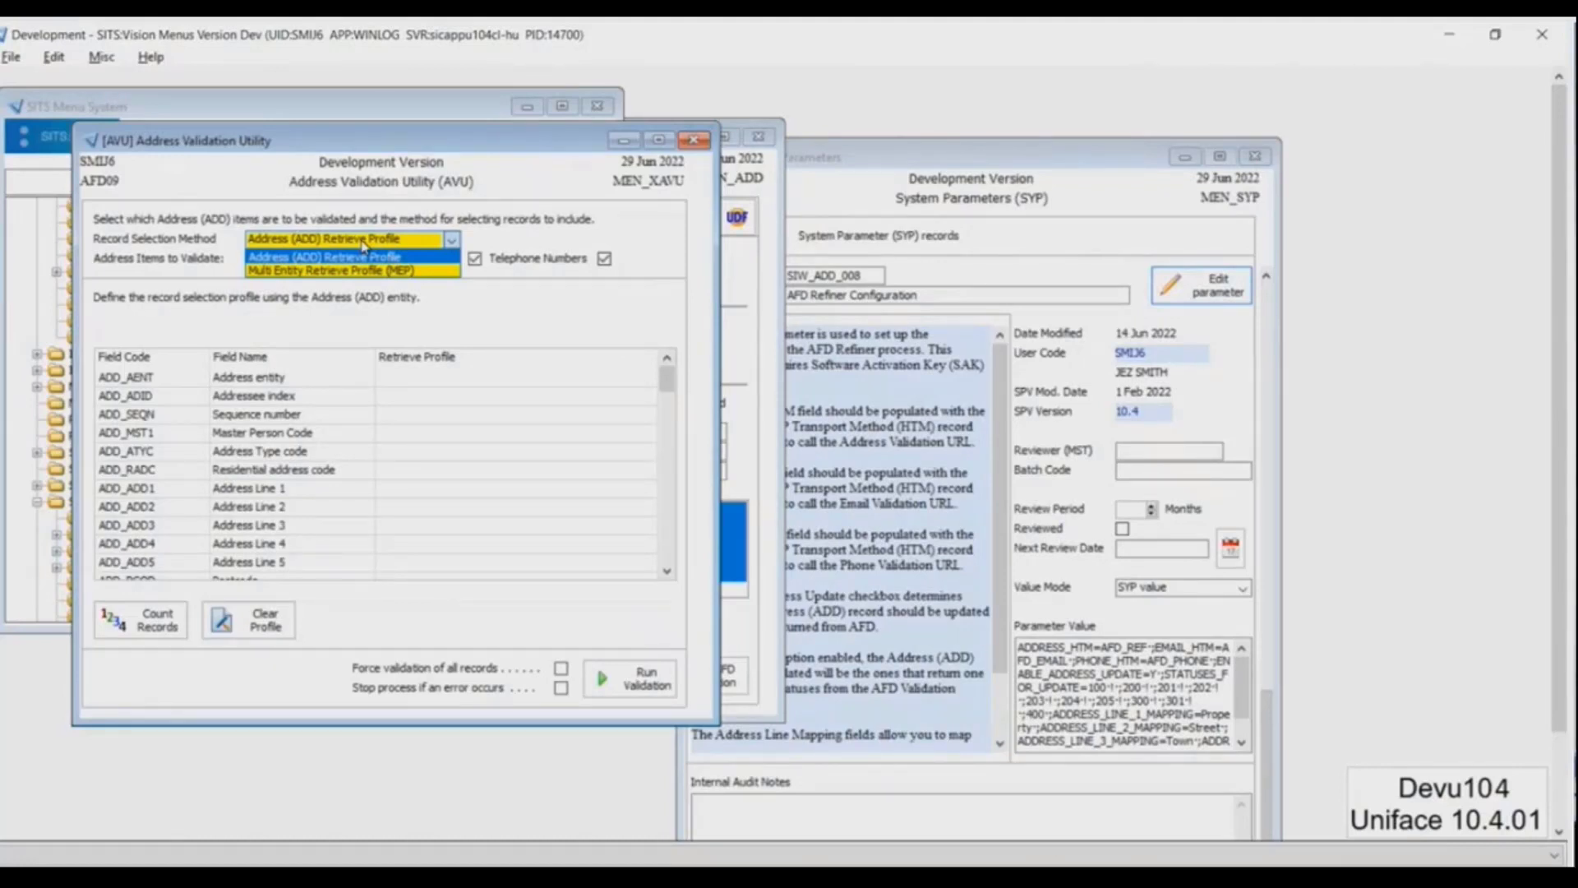
left_click(358, 257)
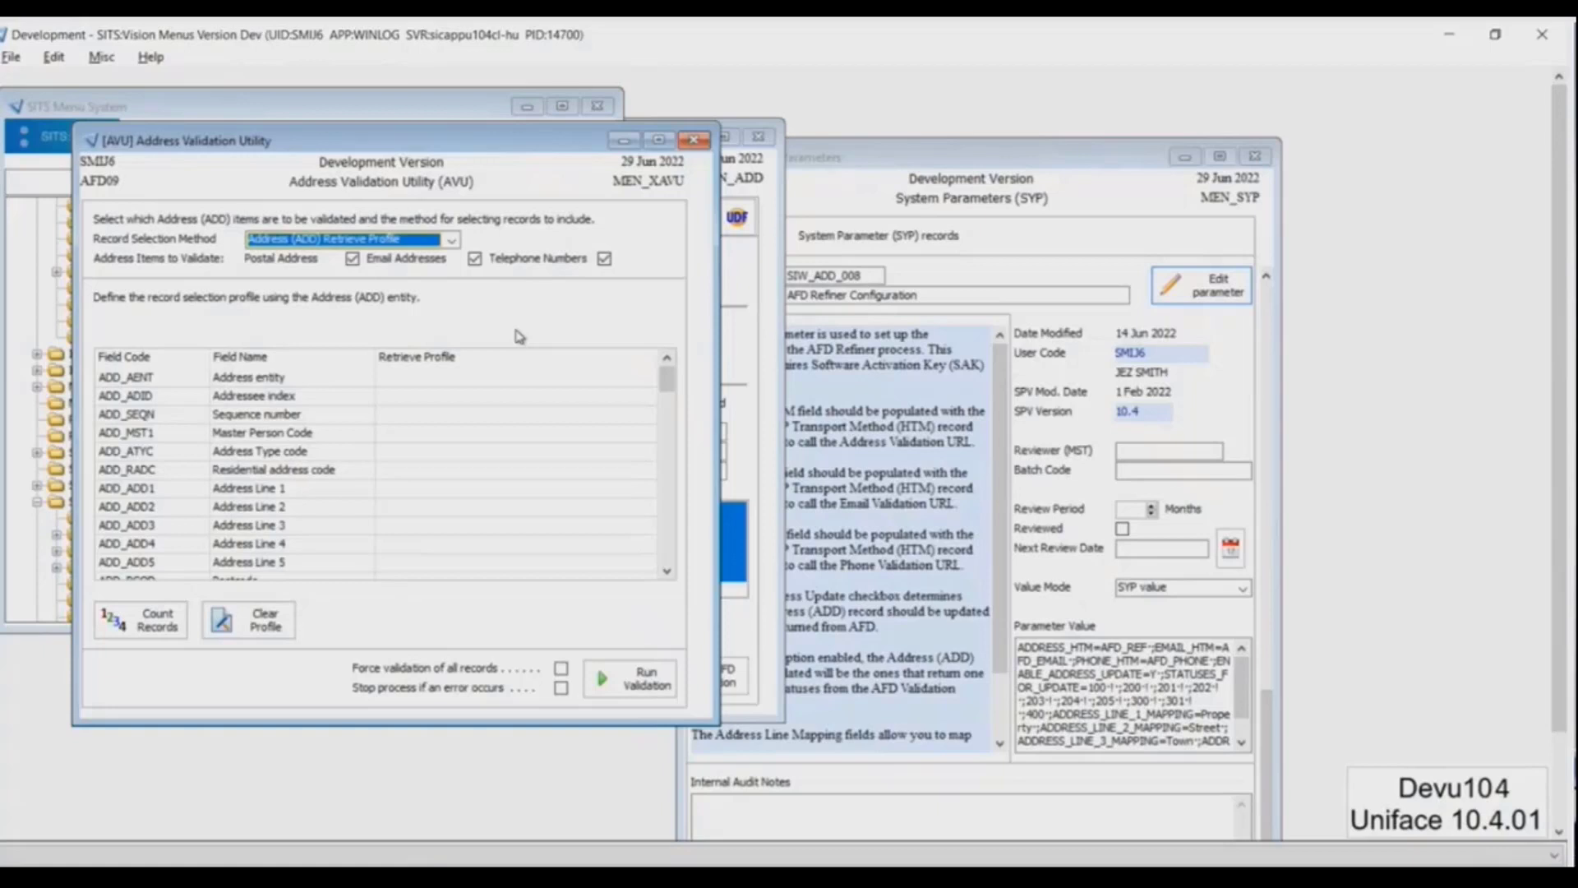
Limit the retrieve profile to the person's code in the Addressee index field and count the matching records
left_click(402, 401)
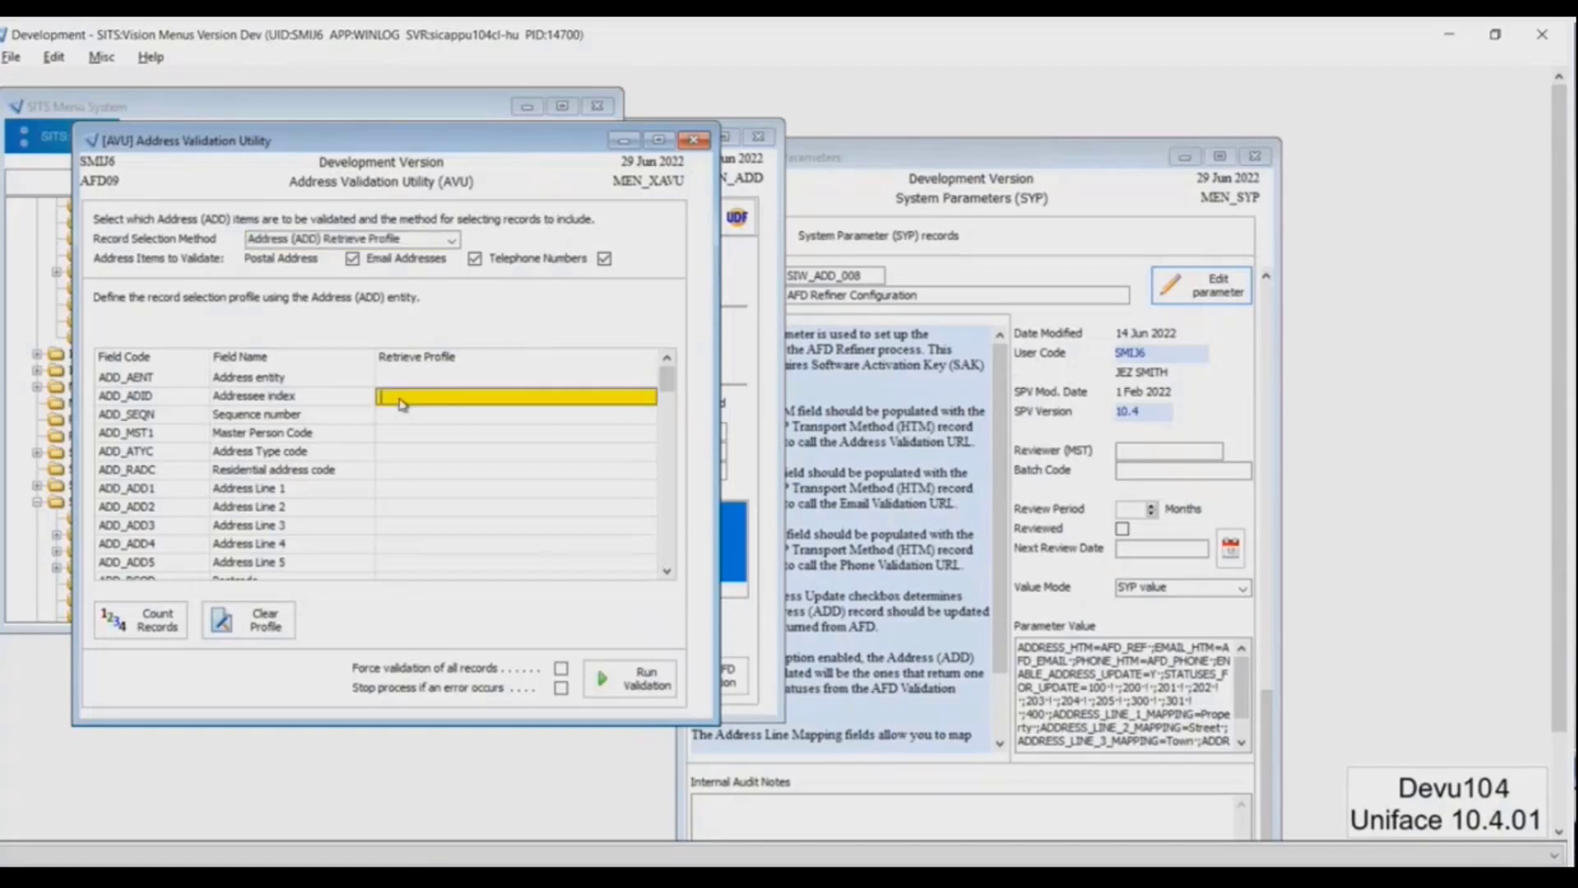
type("SMIJ6")
left_click(114, 637)
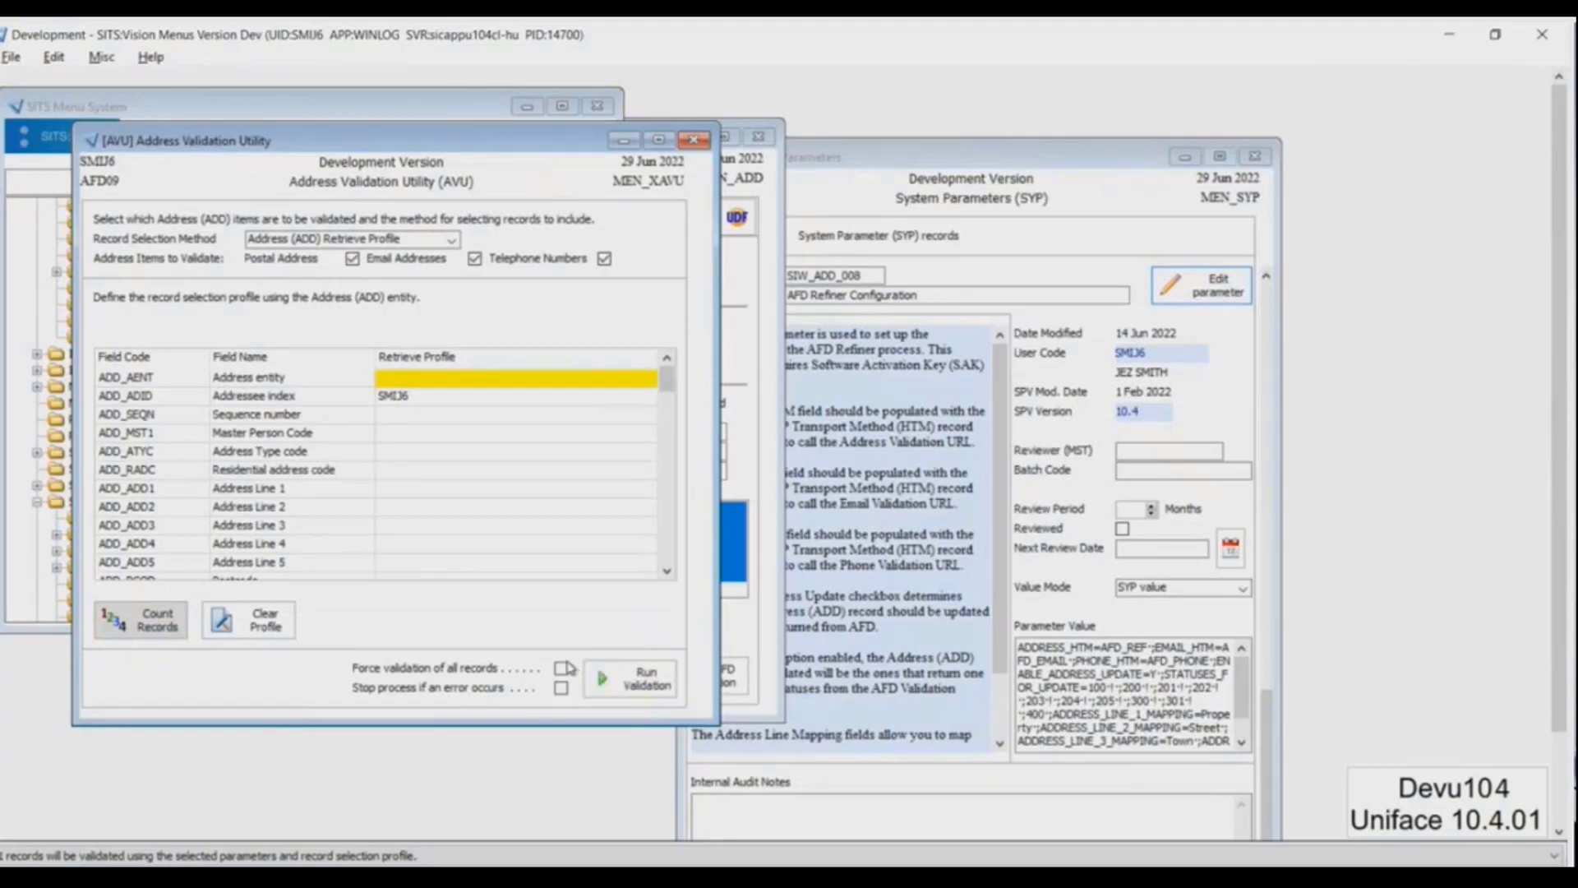
Run the address validation immediately and reload the person's record in the Address window
left_click(647, 679)
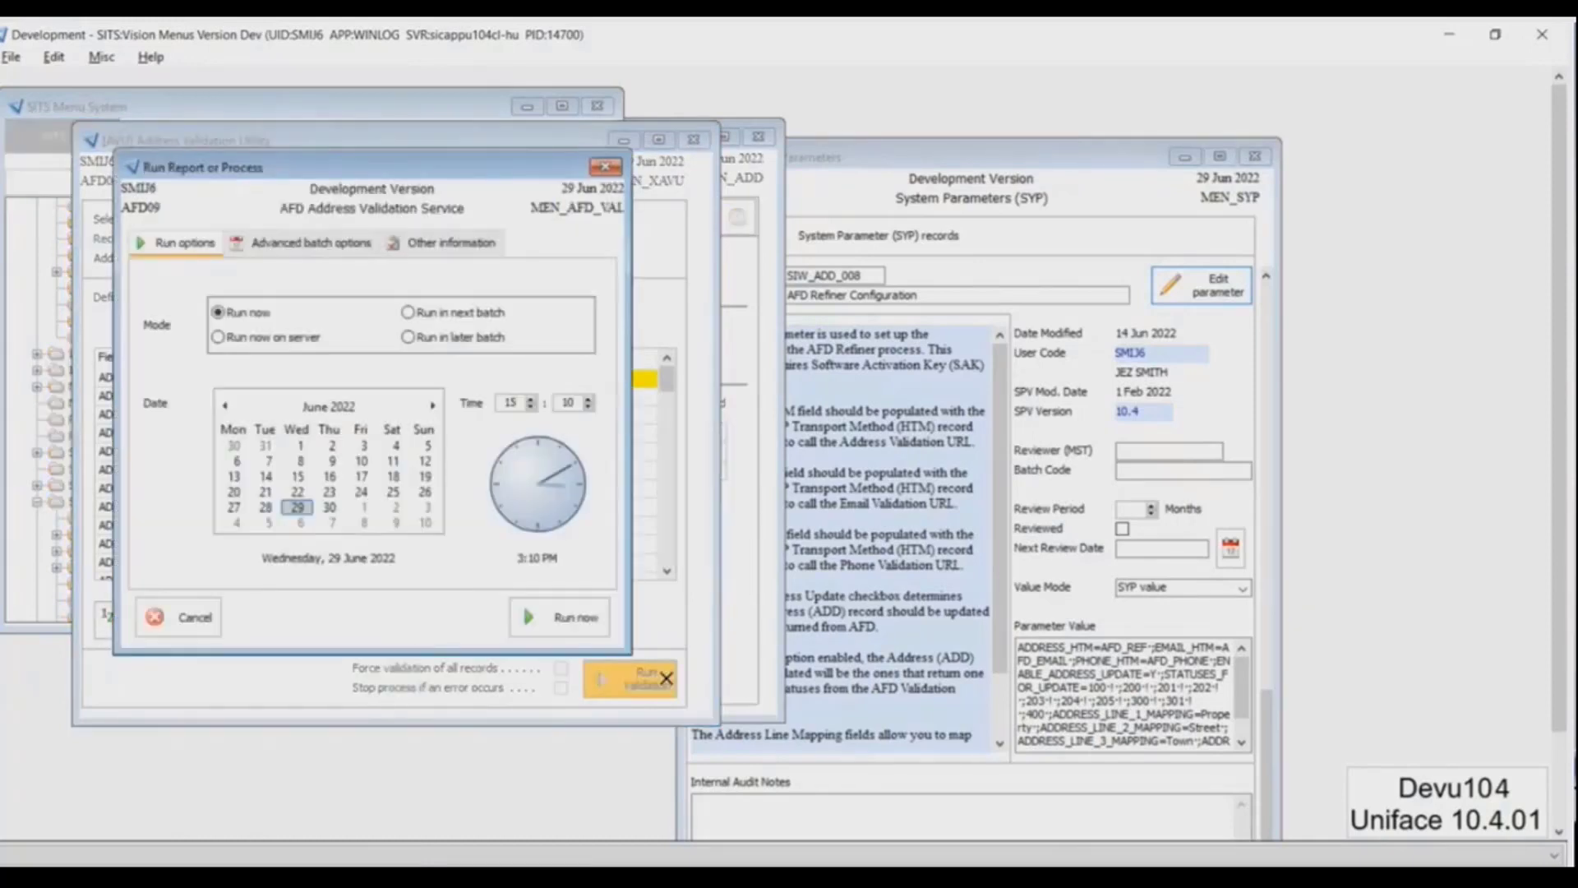
left_click(591, 626)
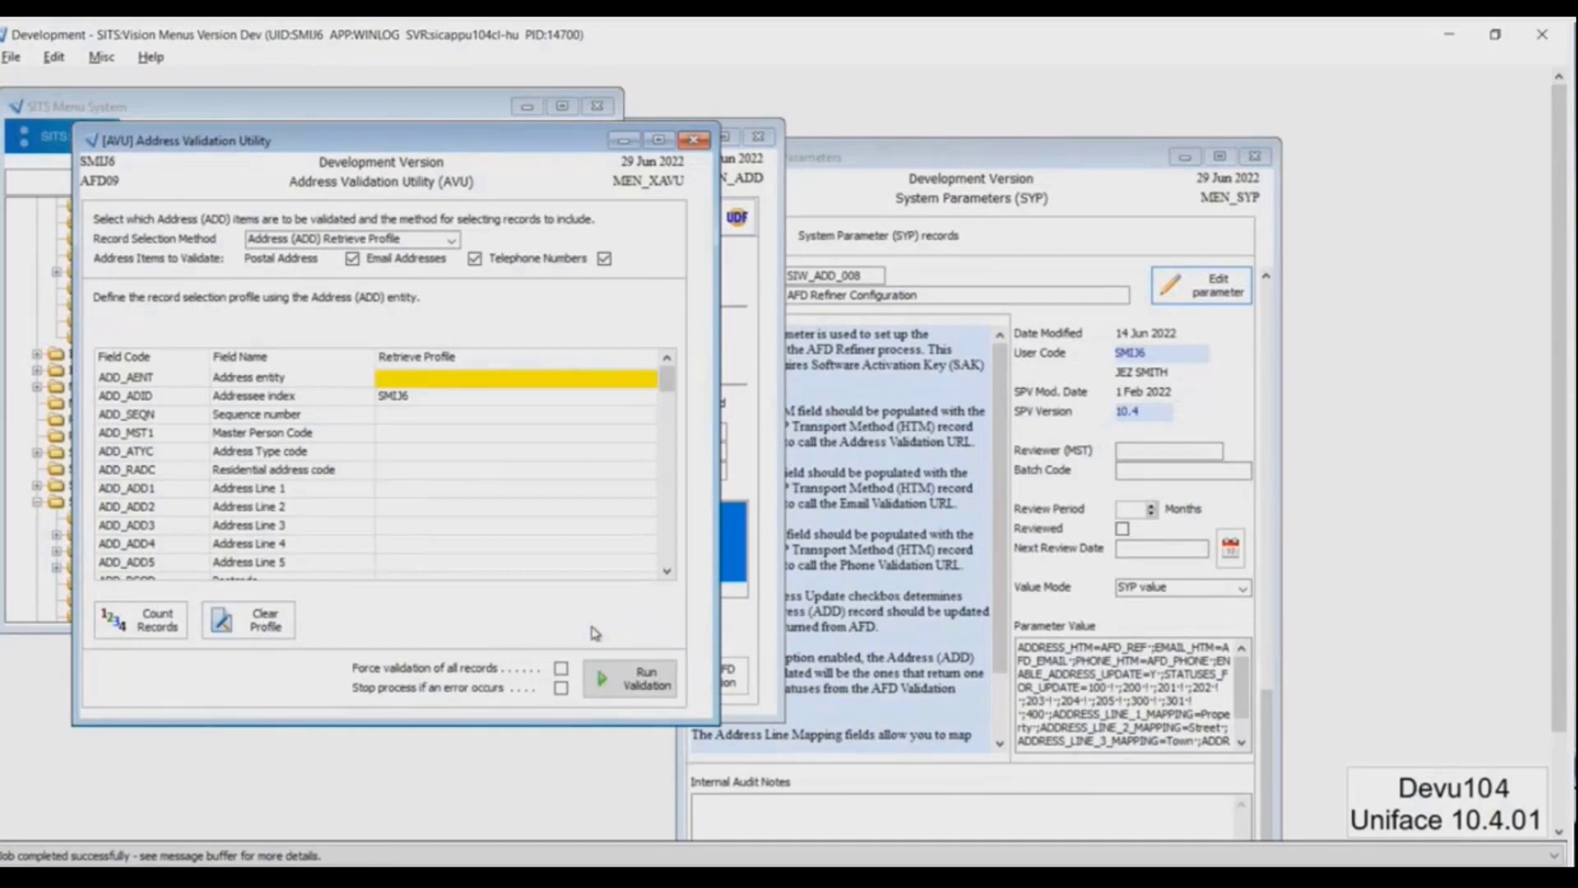
left_click(730, 339)
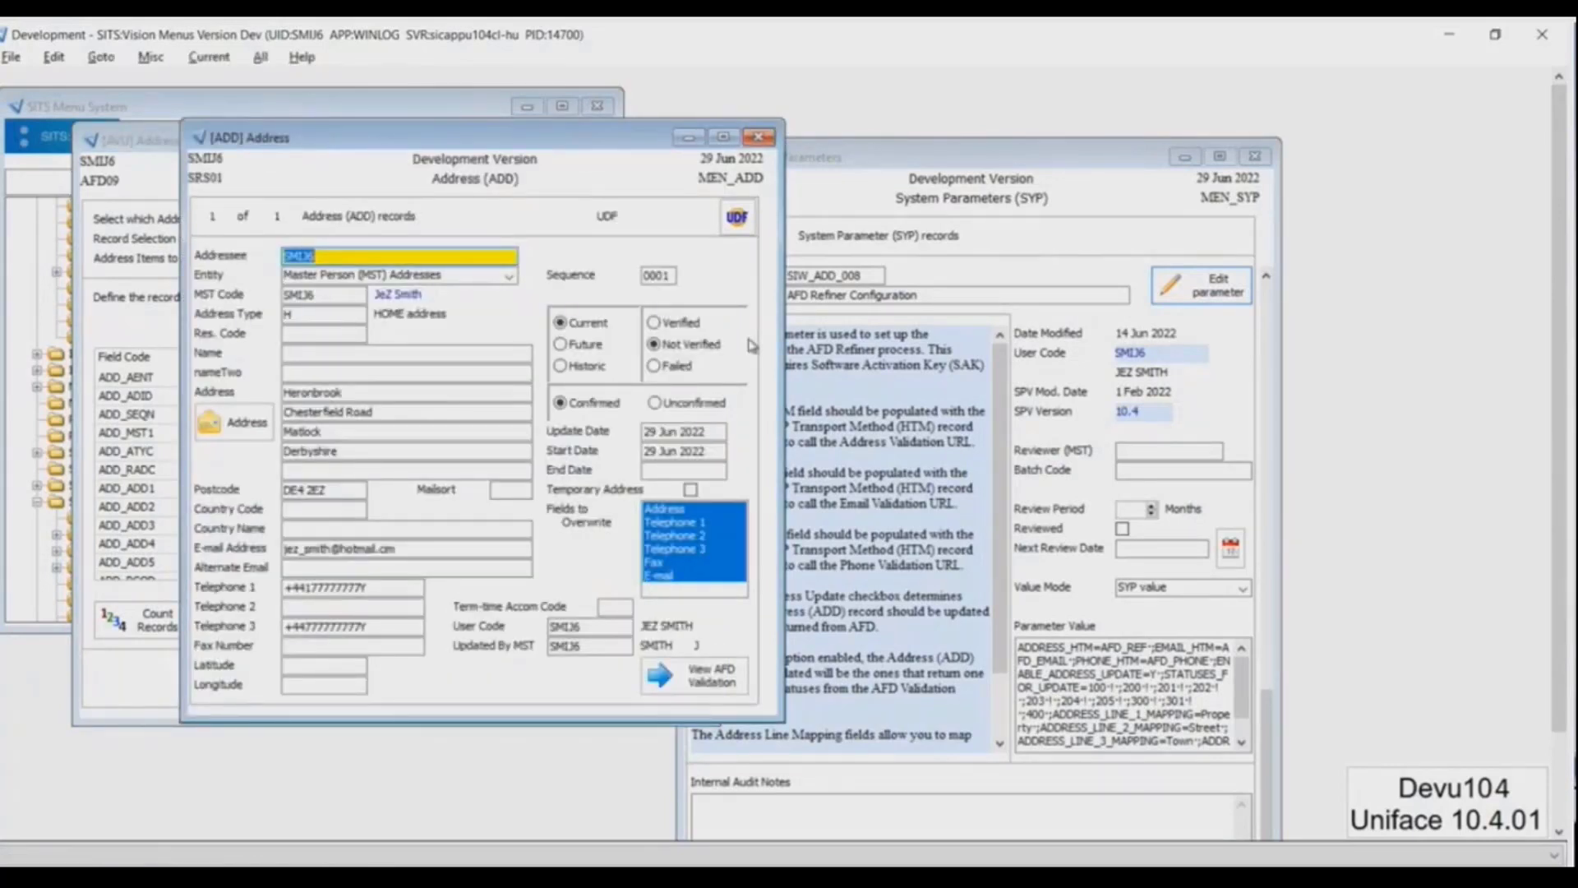
left_click(424, 392)
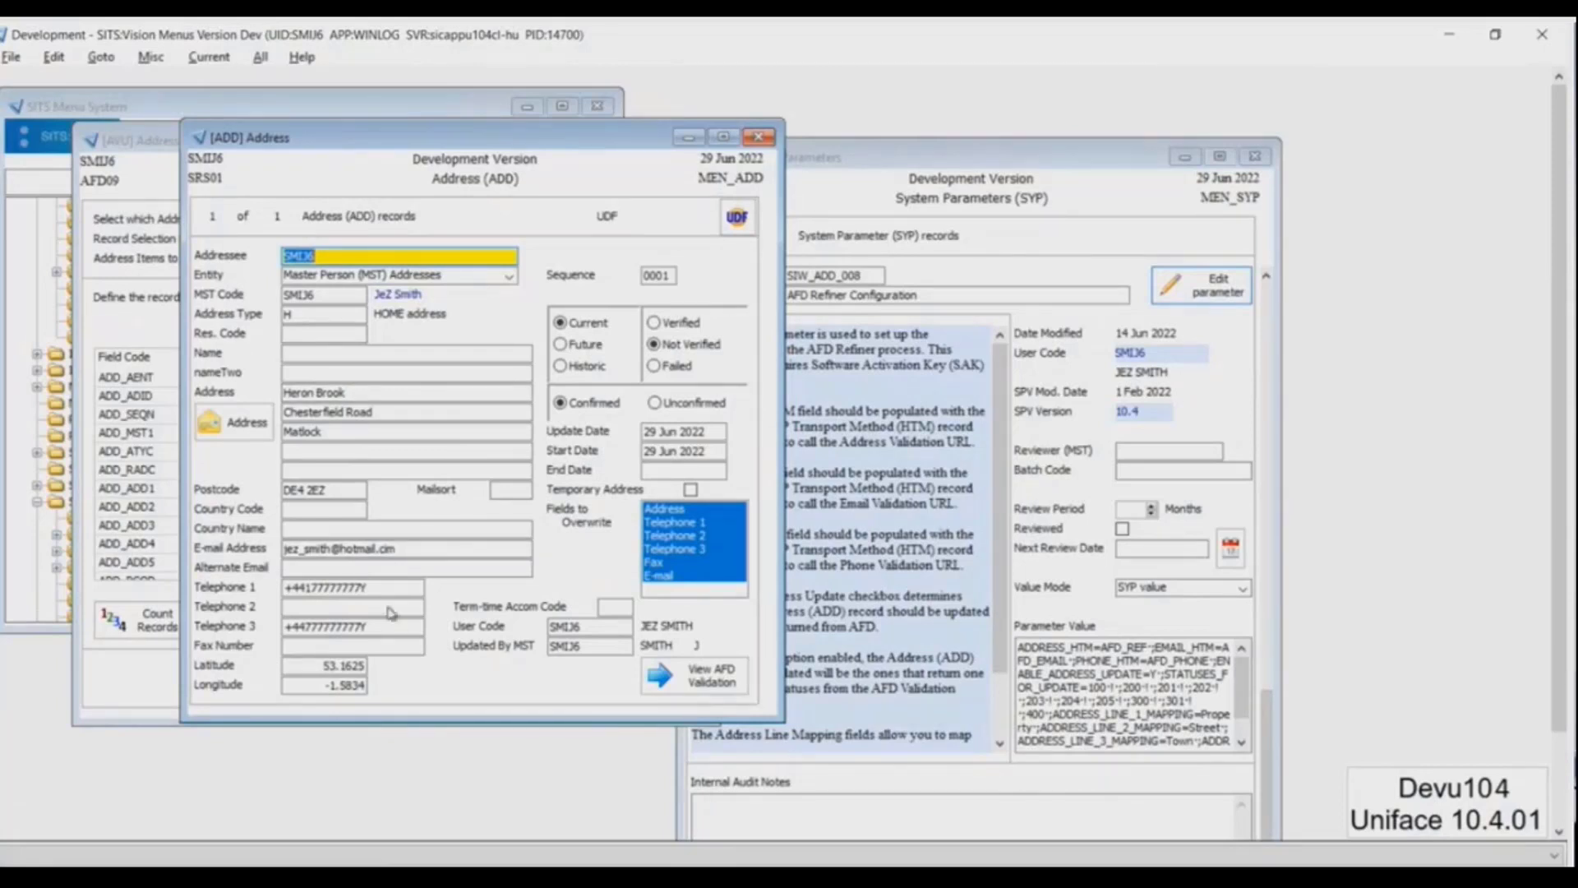
Show the AFD validation details of the address record and open the validation log for the postal address
left_click(672, 682)
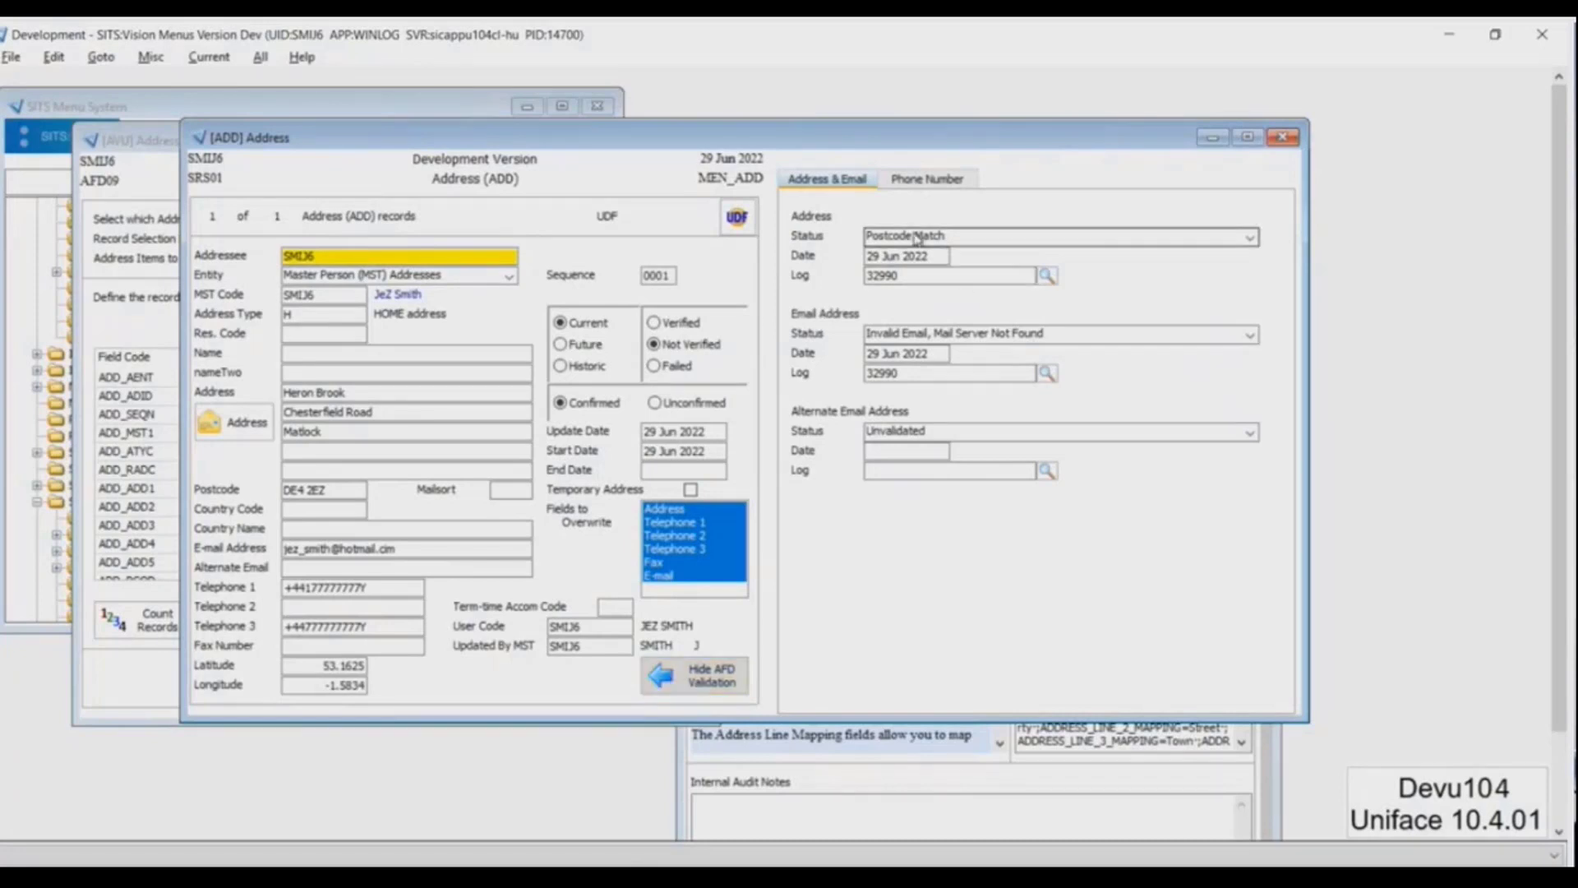
left_click(911, 276)
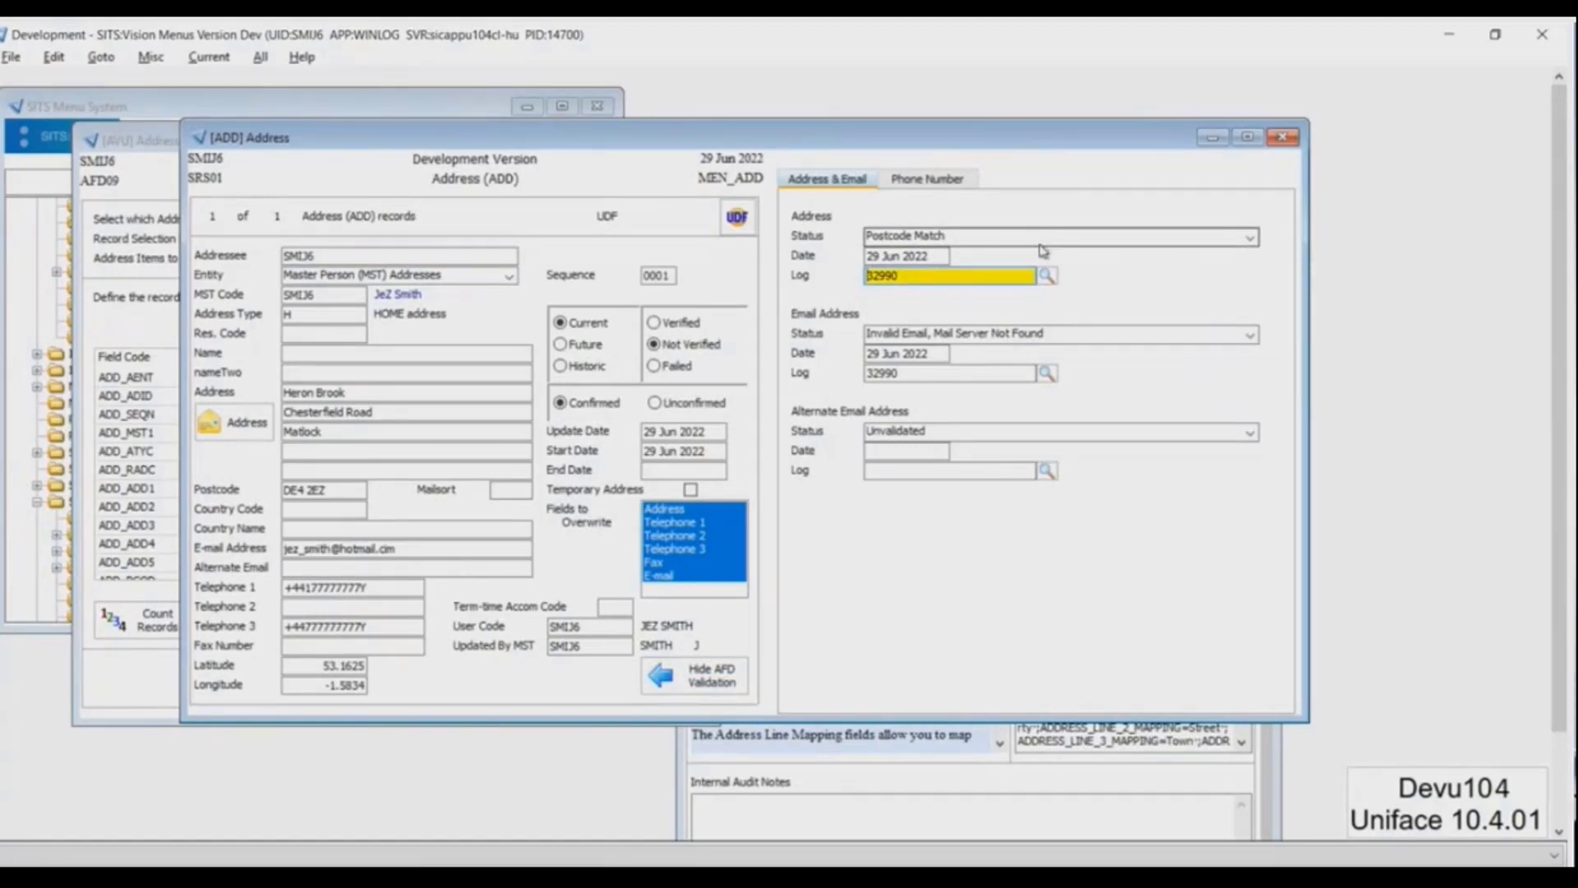
left_click(1045, 276)
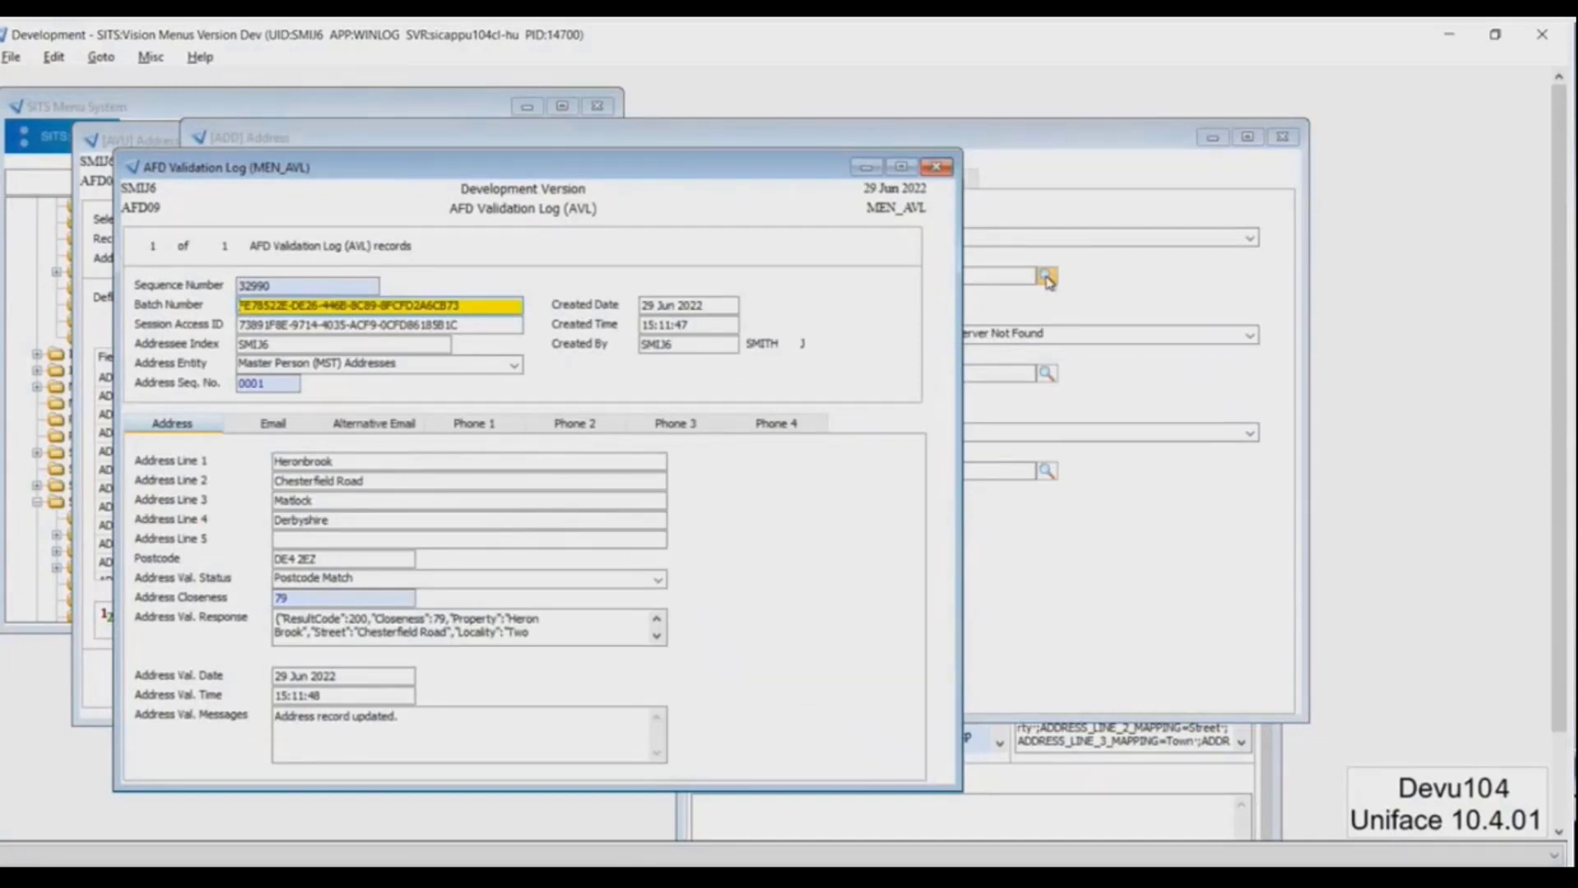
Examine the log's address closeness and response, the suggested e-mail address and the Phone 1 validation status
left_click(304, 620)
left_click(302, 598)
left_click(293, 427)
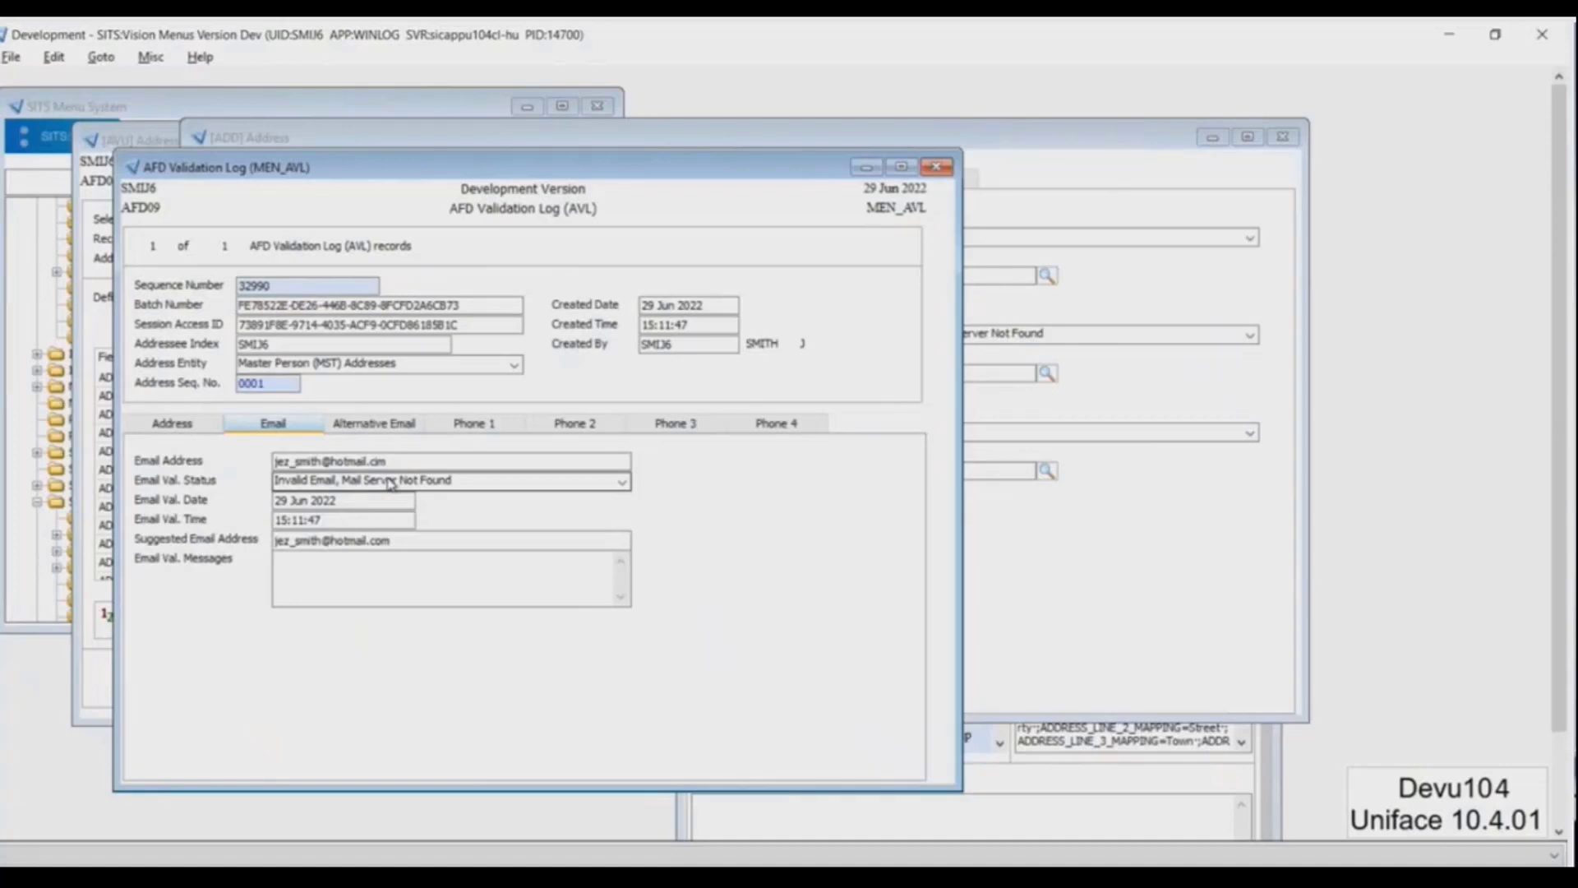
left_click(403, 540)
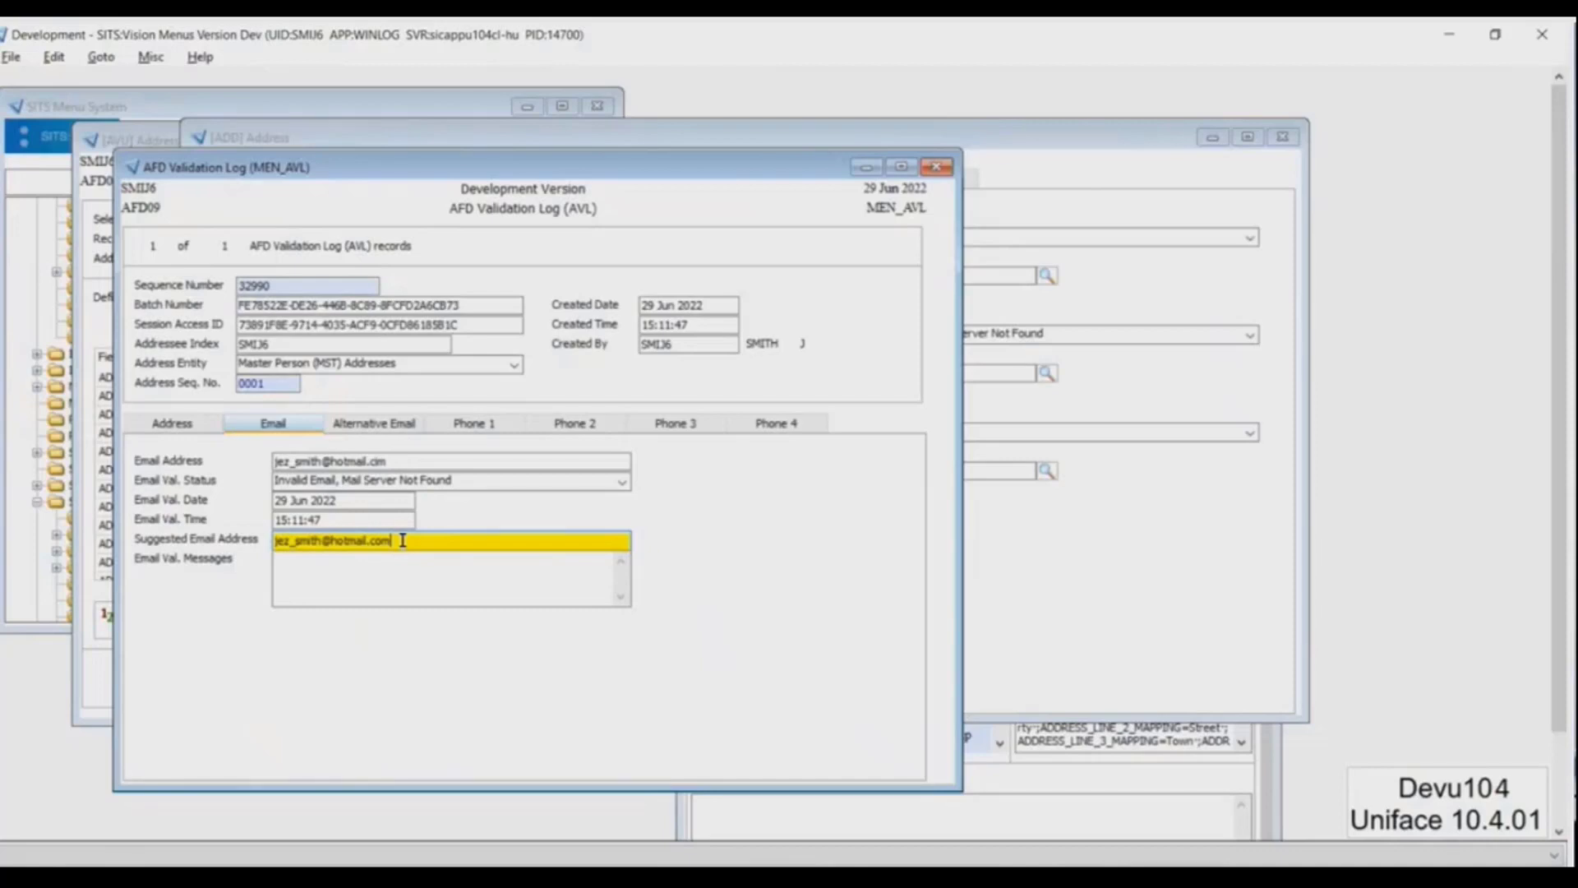
left_click(468, 426)
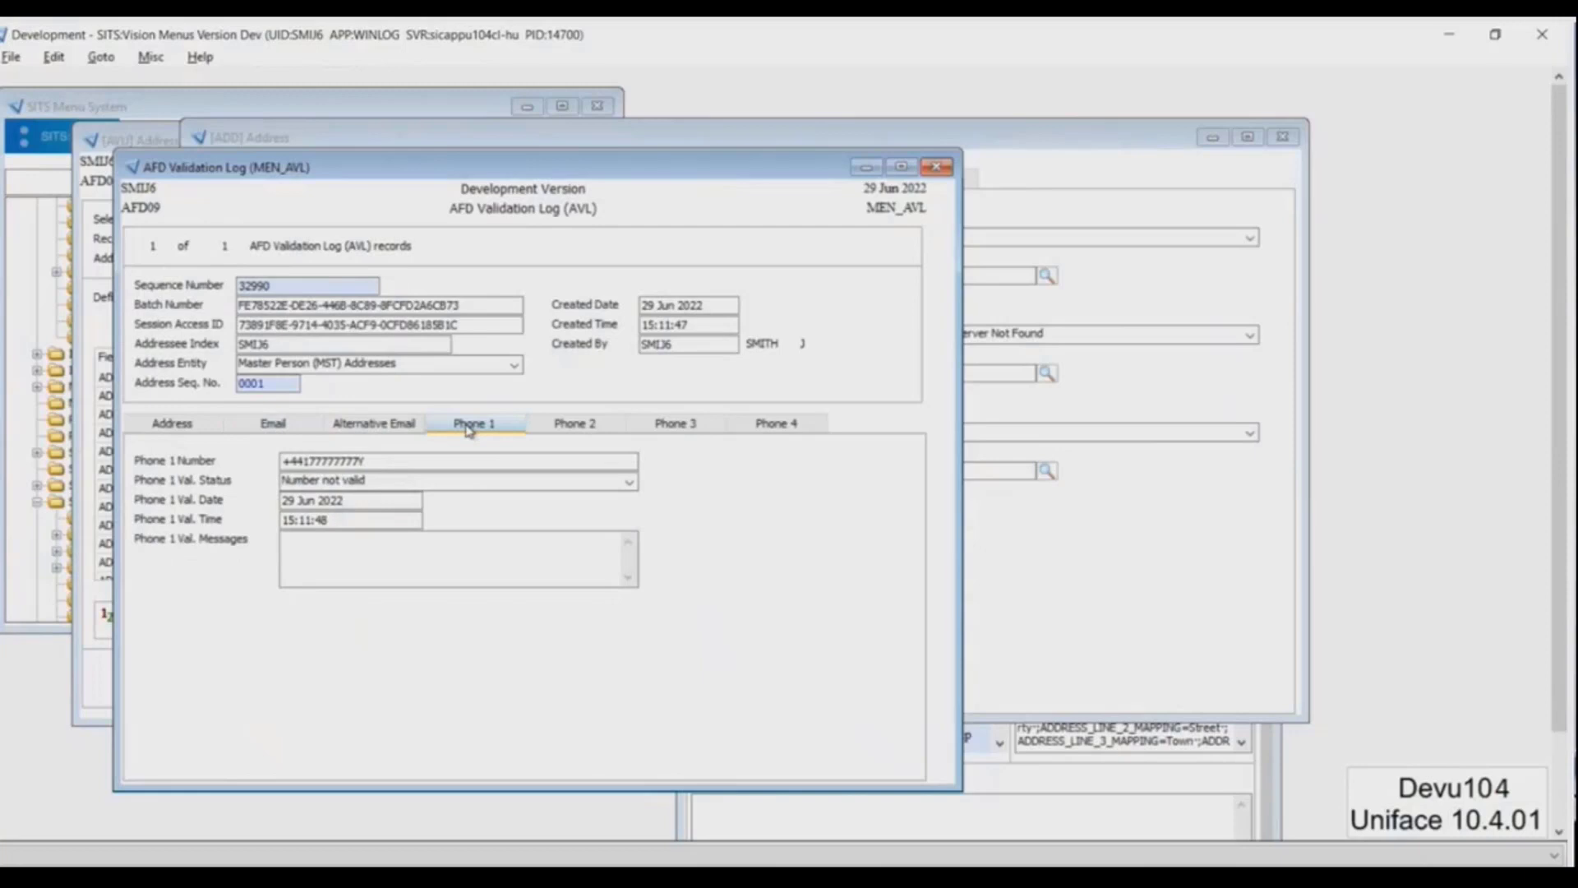